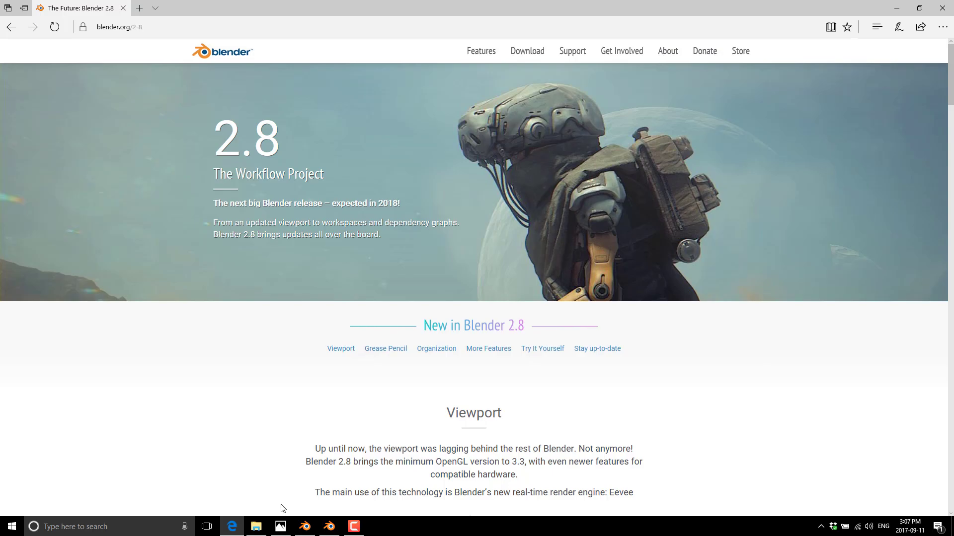
# - Bring up Blender's splash-pokedstudio candy scene and orbit the view around the kart
pyautogui.click(300, 530)
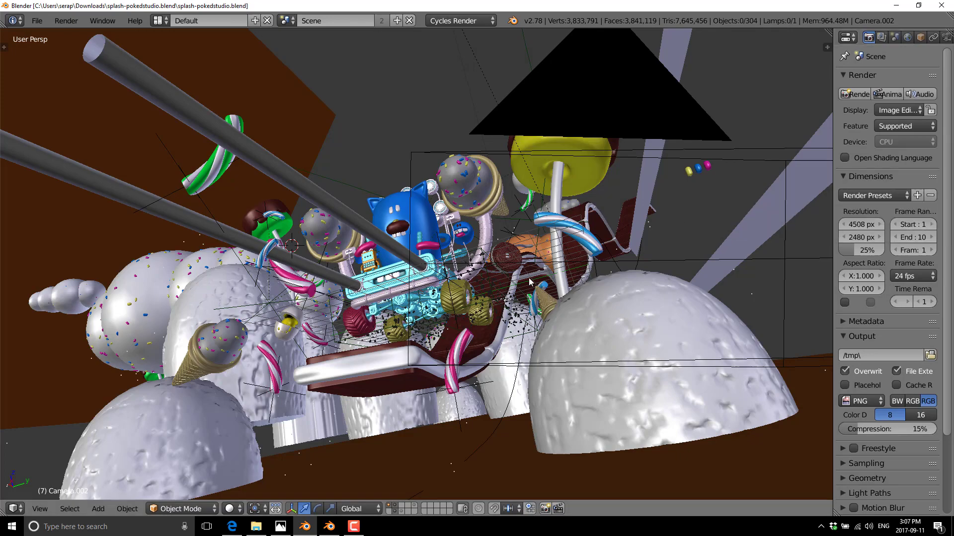
pyautogui.moveTo(684, 214); pyautogui.dragTo(403, 293, button='middle')
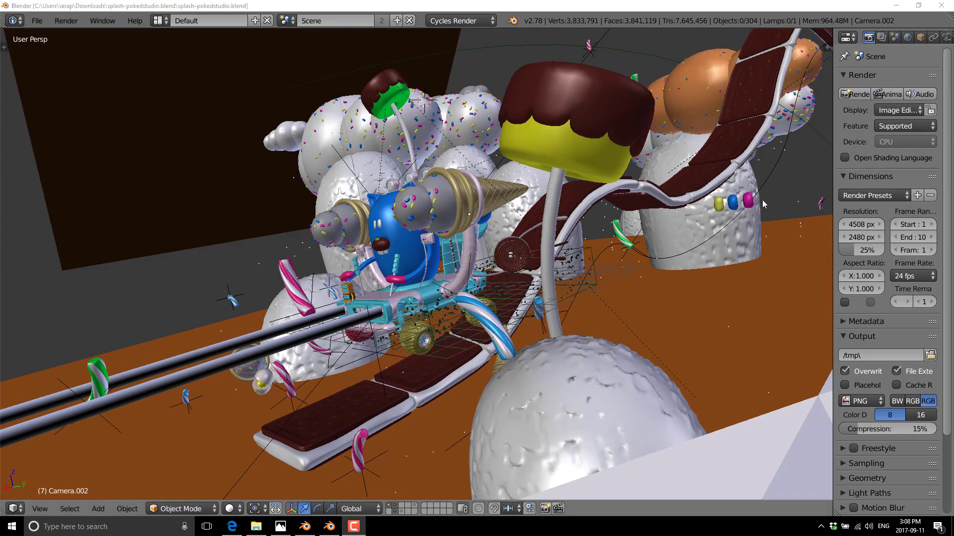
# - Set viewport shading to Rendered so Cycles path-traces the candy scene to 20/20 samples
pyautogui.click(233, 510)
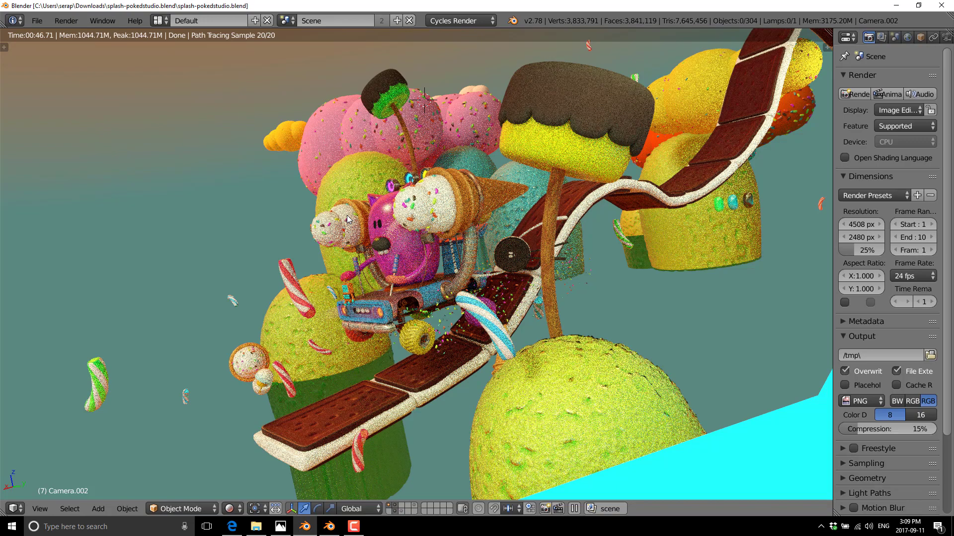
# - Orbit the rendered viewport out to a wide overview of the candy track and kart
pyautogui.moveTo(342, 292); pyautogui.dragTo(450, 265, button='middle')
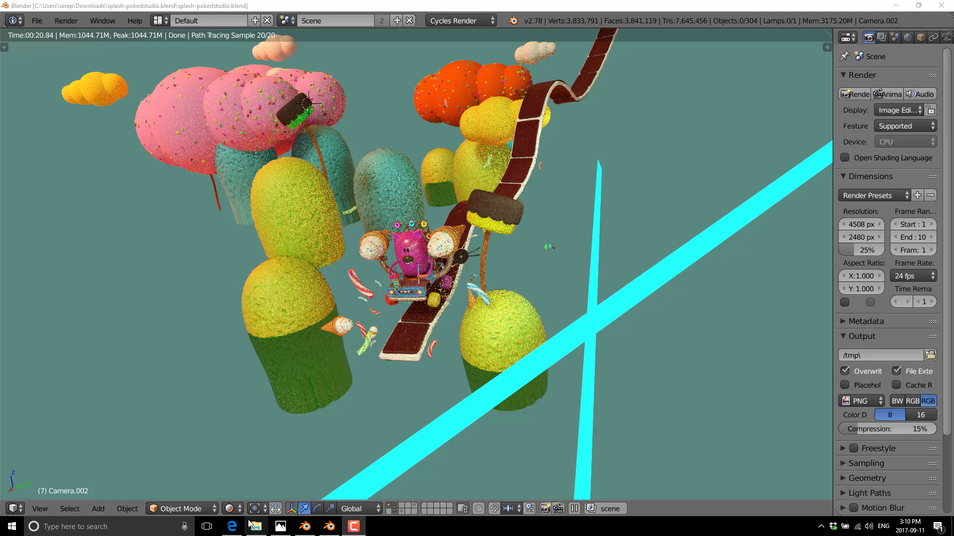
# - Return to the Blender 2.8 page in Edge and scroll down to the Race Spaceship demo
pyautogui.click(231, 526)
pyautogui.scroll(-20, 502, 287)
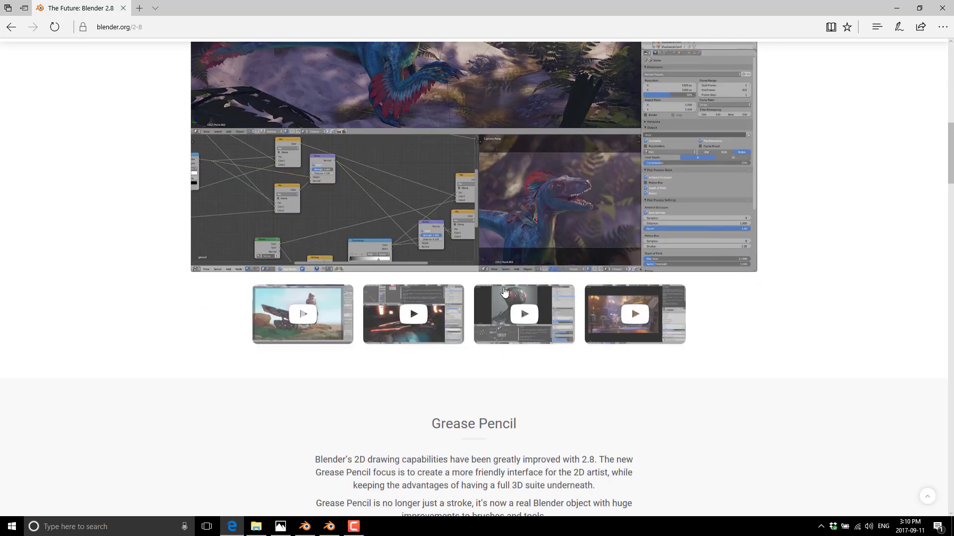
pyautogui.scroll(20, 503, 291)
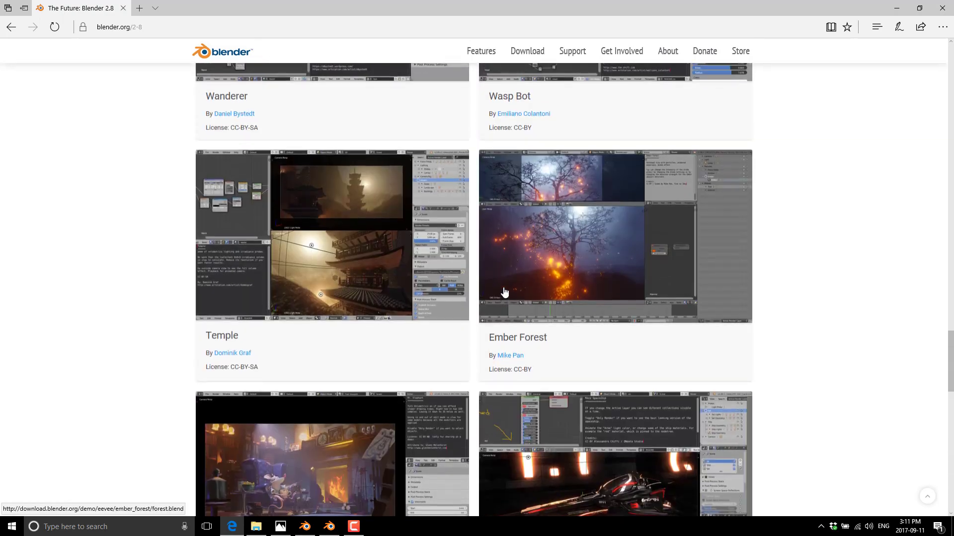
pyautogui.scroll(-3, 447, 289)
pyautogui.scroll(-2, 447, 289)
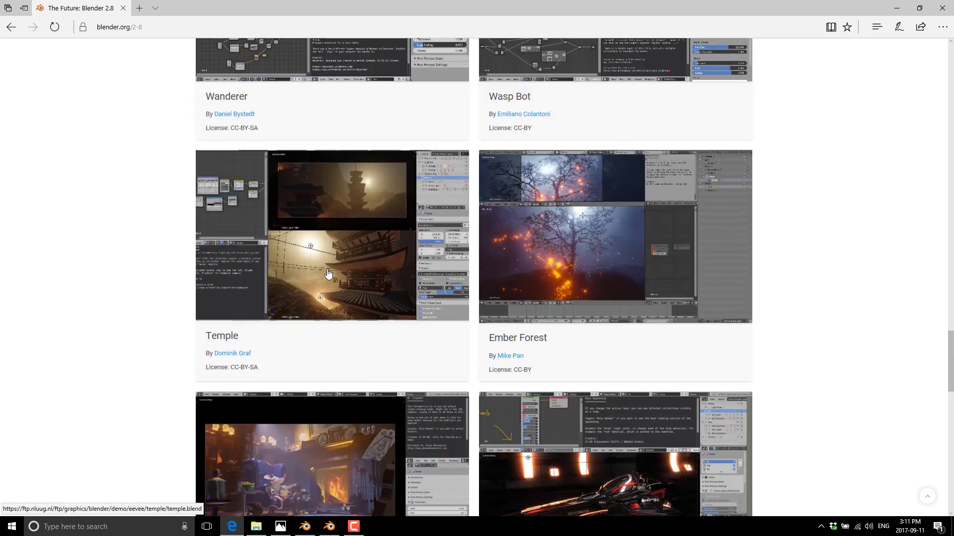
pyautogui.scroll(-2, 336, 268)
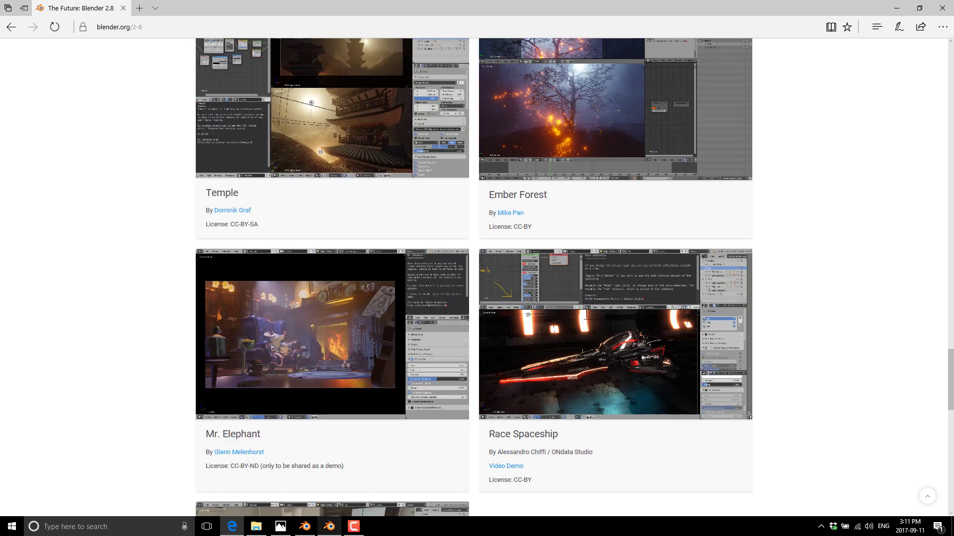
# - Switch to the race_spaceship.blend window and orbit out of camera view around the ship
pyautogui.click(330, 528)
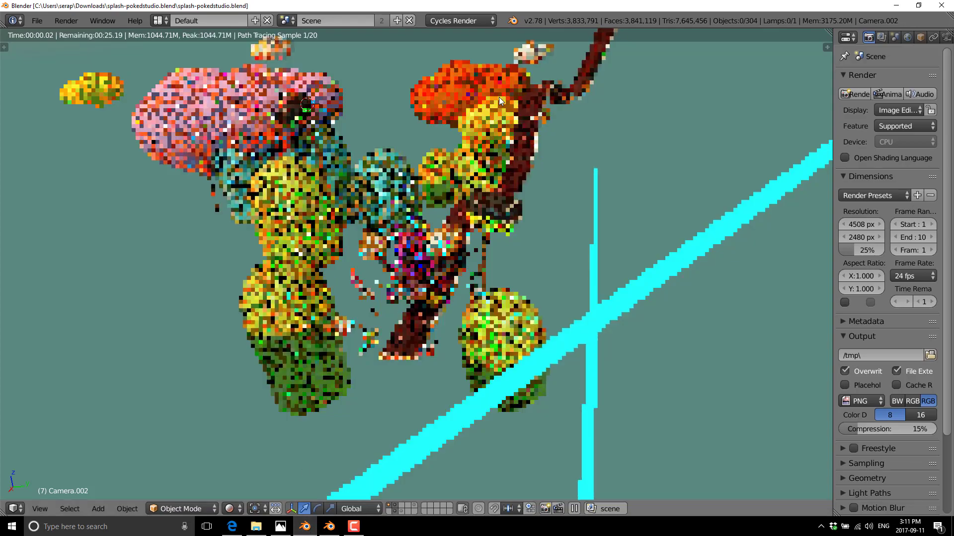
pyautogui.click(304, 526)
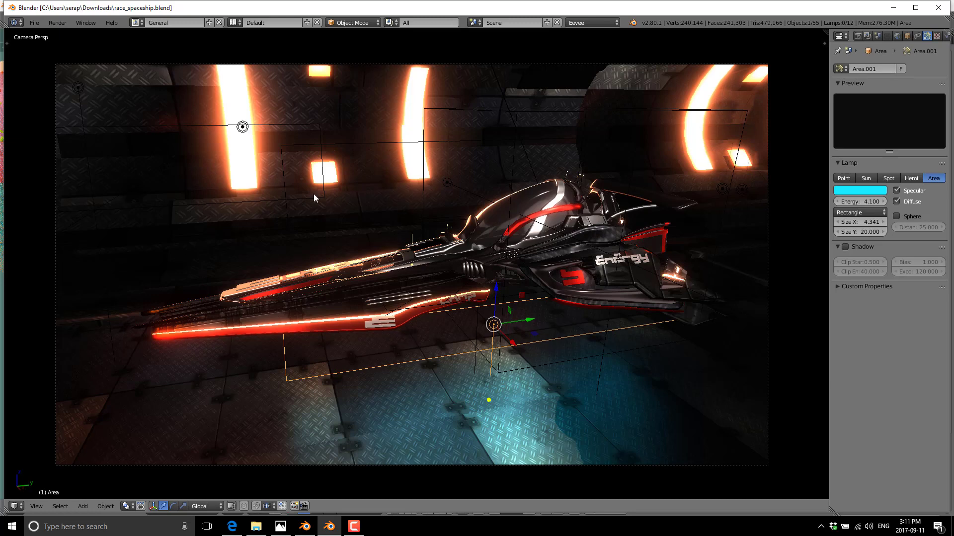
pyautogui.moveTo(393, 254); pyautogui.dragTo(474, 264, button='middle')
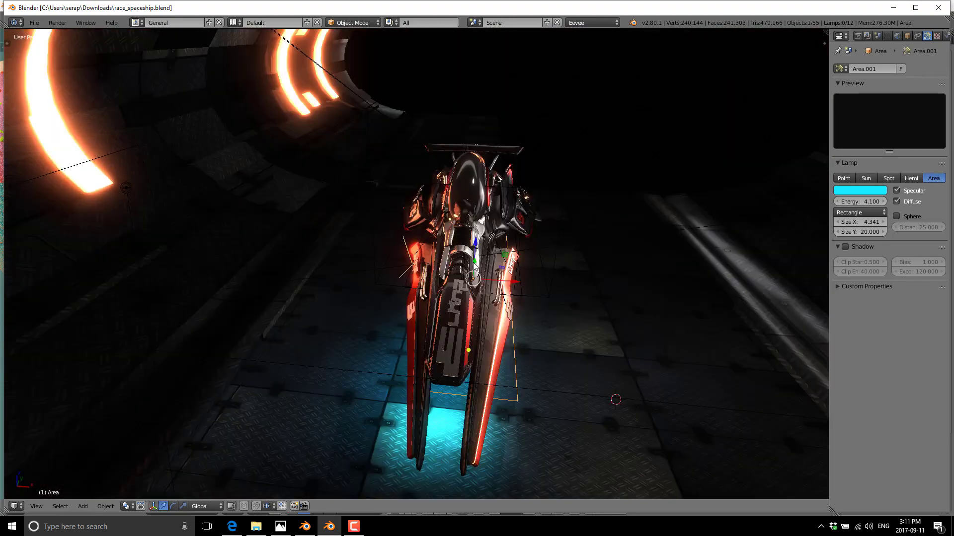
# - Close the candy scene Blender window and maximize the race spaceship window
pyautogui.click(311, 529)
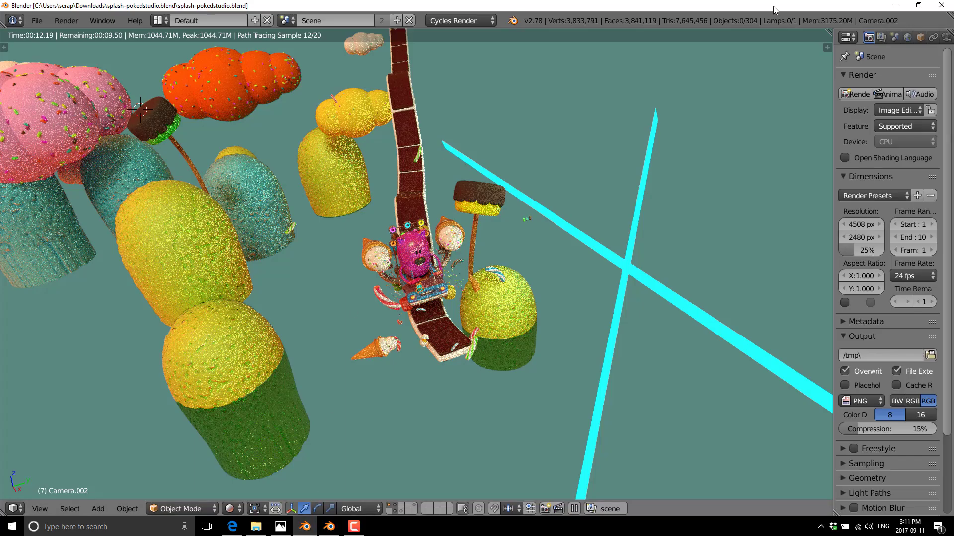
pyautogui.click(941, 7)
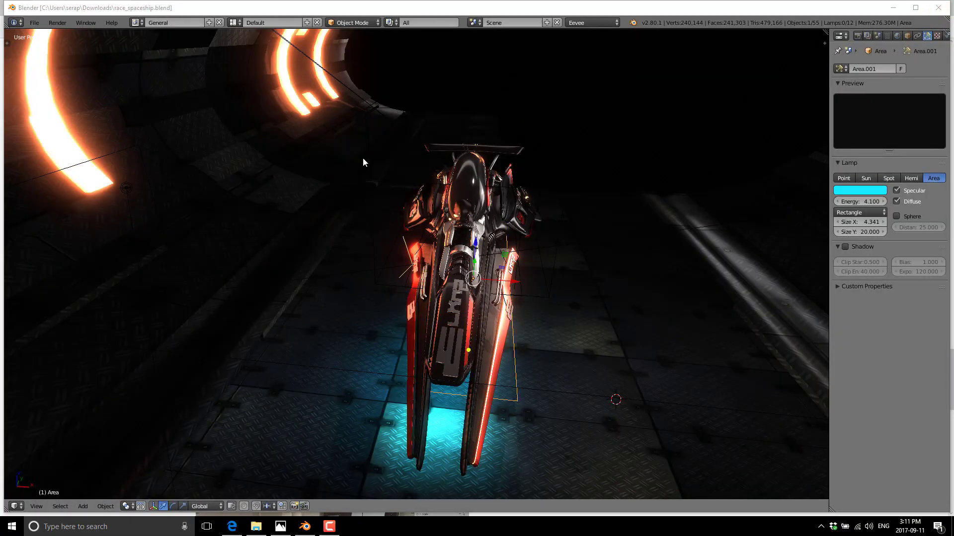
pyautogui.doubleClick(403, 8)
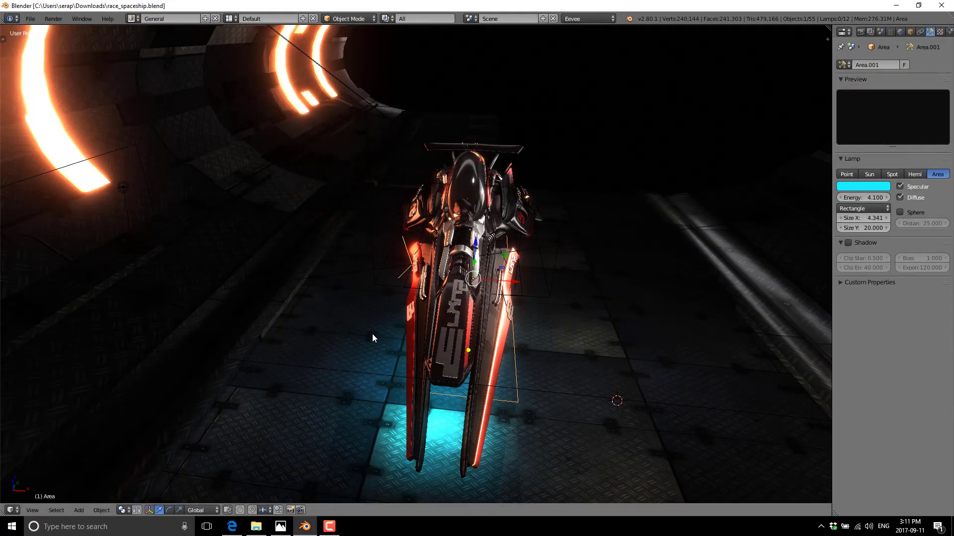
# - Orbit and zoom around the spaceship to view its glowing red fin and LXXP lettering
pyautogui.moveTo(446, 325); pyautogui.dragTo(579, 308, button='middle')
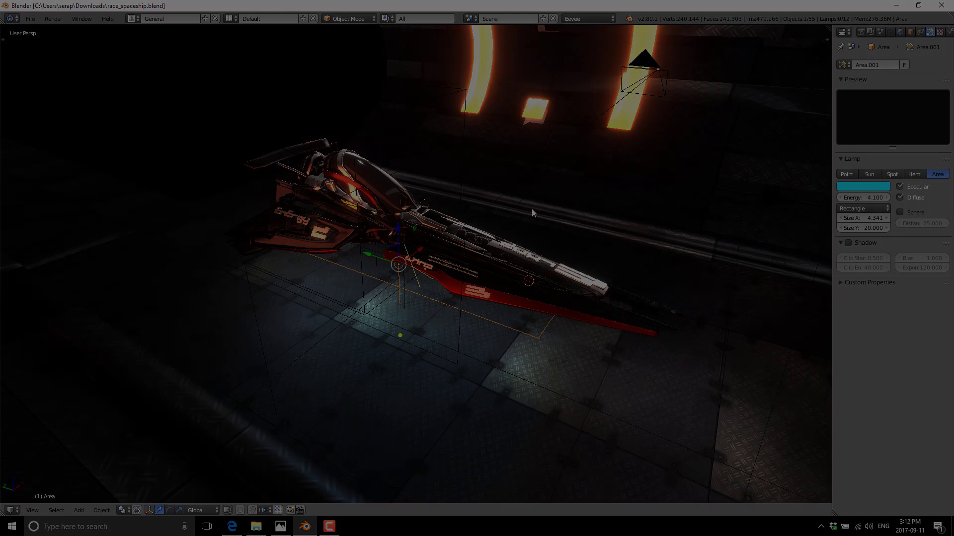
pyautogui.moveTo(518, 259)
pyautogui.mouseDown(button='middle')
pyautogui.moveTo(487, 264)
pyautogui.moveTo(397, 236)
pyautogui.moveTo(396, 212)
pyautogui.moveTo(395, 231)
pyautogui.moveTo(514, 254)
pyautogui.mouseUp(button='middle')
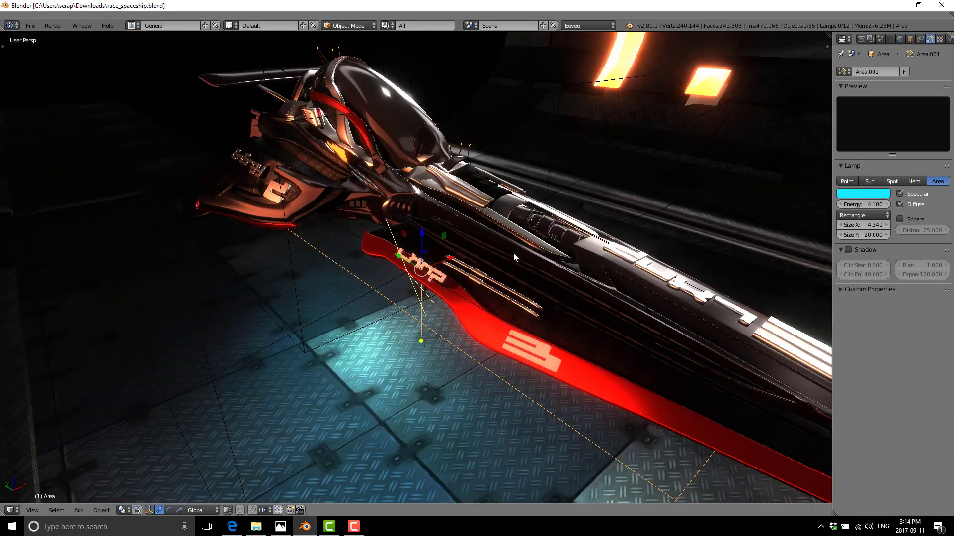
pyautogui.scroll(8, 513, 253)
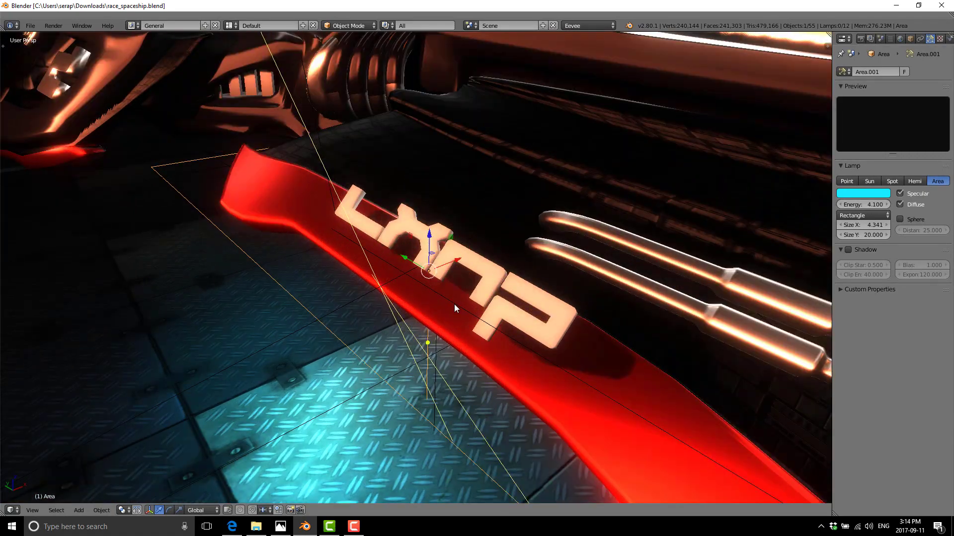
pyautogui.moveTo(454, 304); pyautogui.dragTo(602, 252, button='middle')
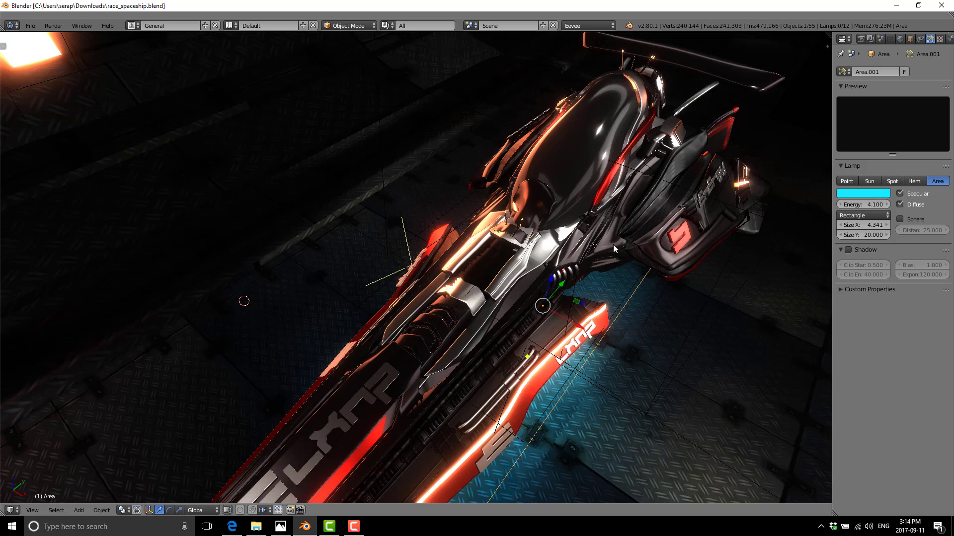
pyautogui.rightClick(542, 351)
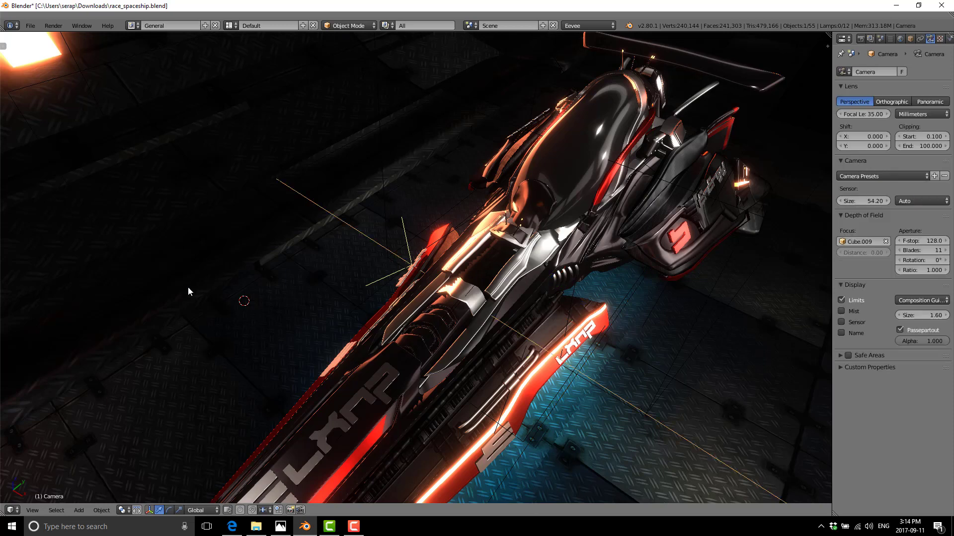
pyautogui.rightClick(534, 213)
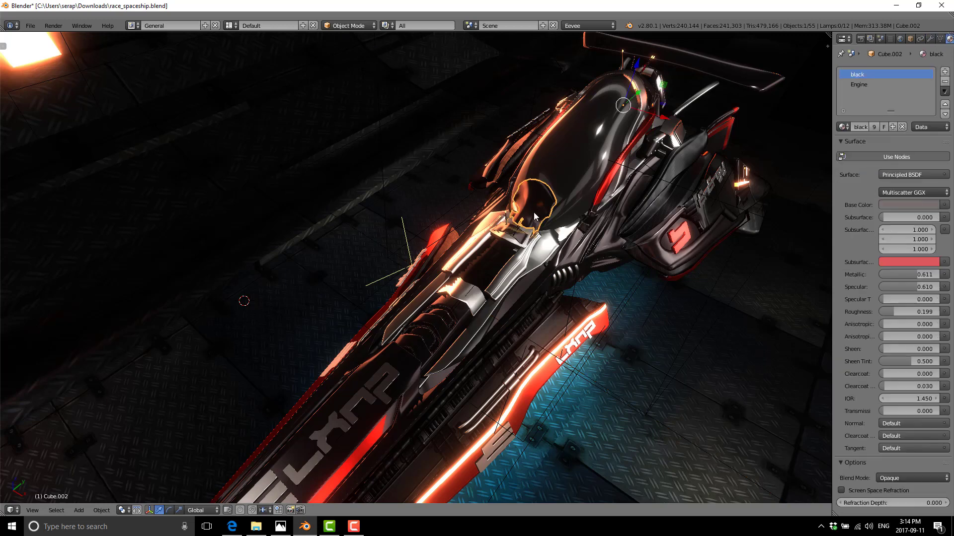
pyautogui.hotkey('ctrl', 'Tab')
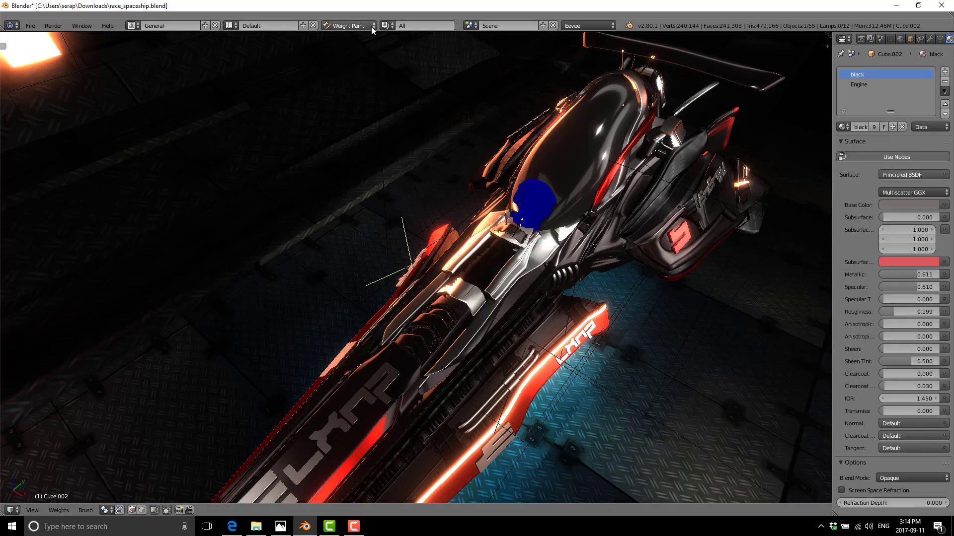
pyautogui.click(370, 26)
pyautogui.click(357, 48)
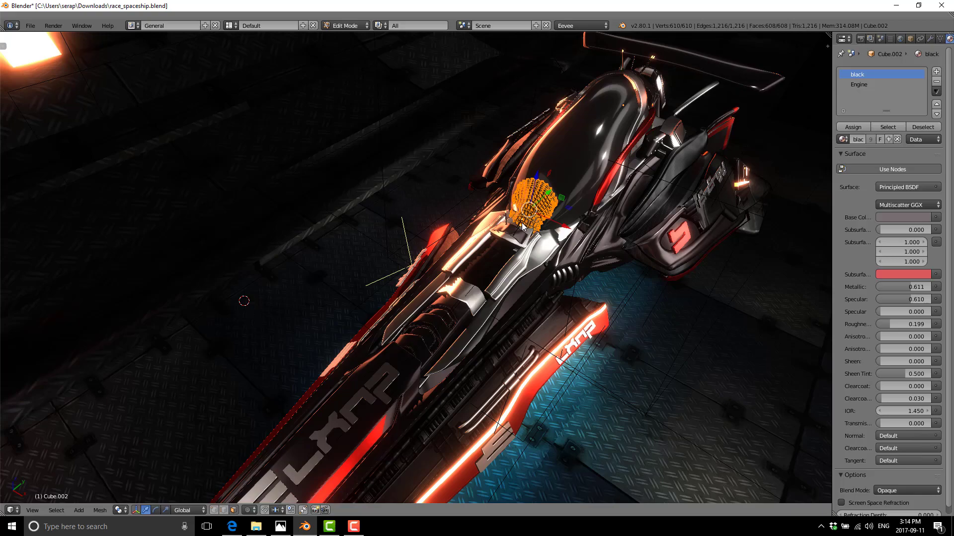
pyautogui.scroll(5, 522, 226)
pyautogui.moveTo(649, 203); pyautogui.dragTo(426, 292, button='middle')
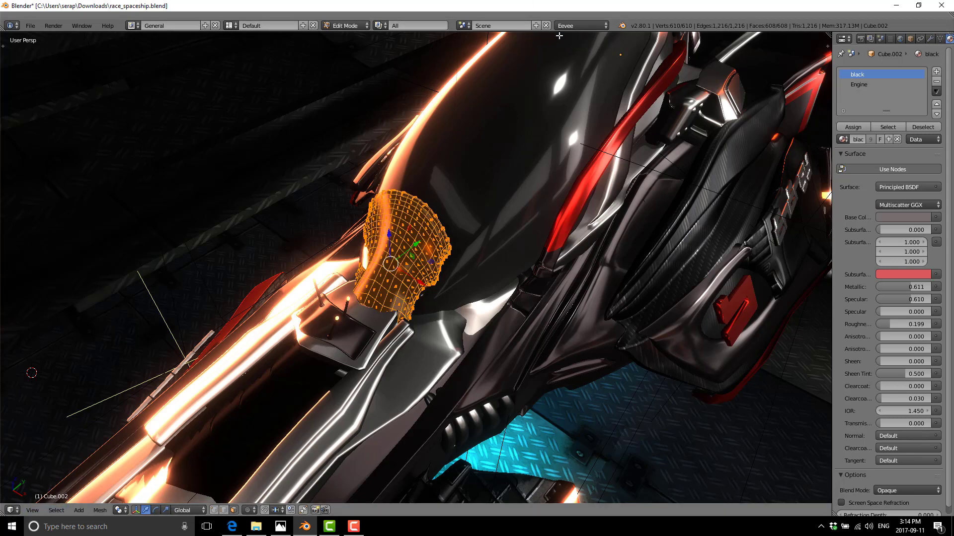
pyautogui.moveTo(487, 232); pyautogui.dragTo(414, 221, button='middle')
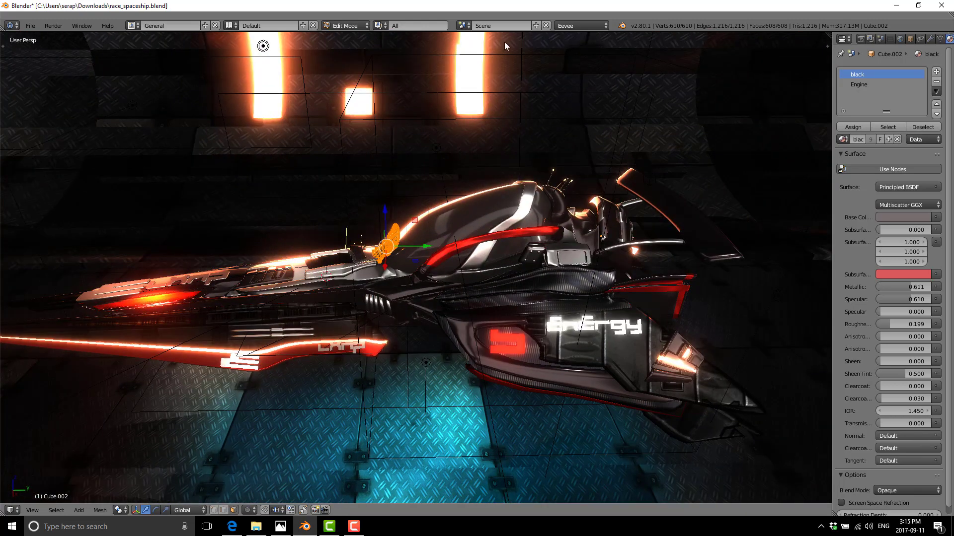
pyautogui.moveTo(482, 216); pyautogui.dragTo(530, 227, button='middle')
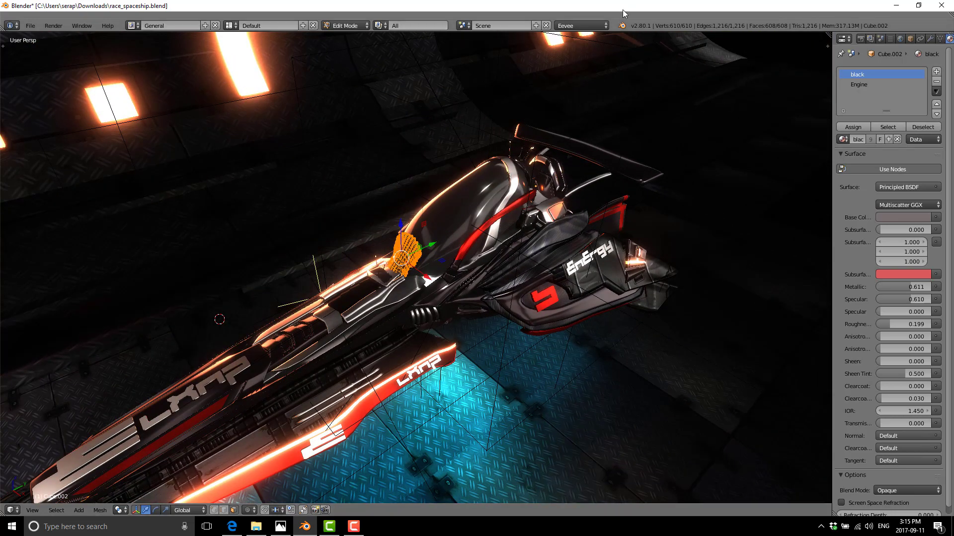
# - Switch the render engine to Clay and orbit to a side view of the ship
pyautogui.click(589, 26)
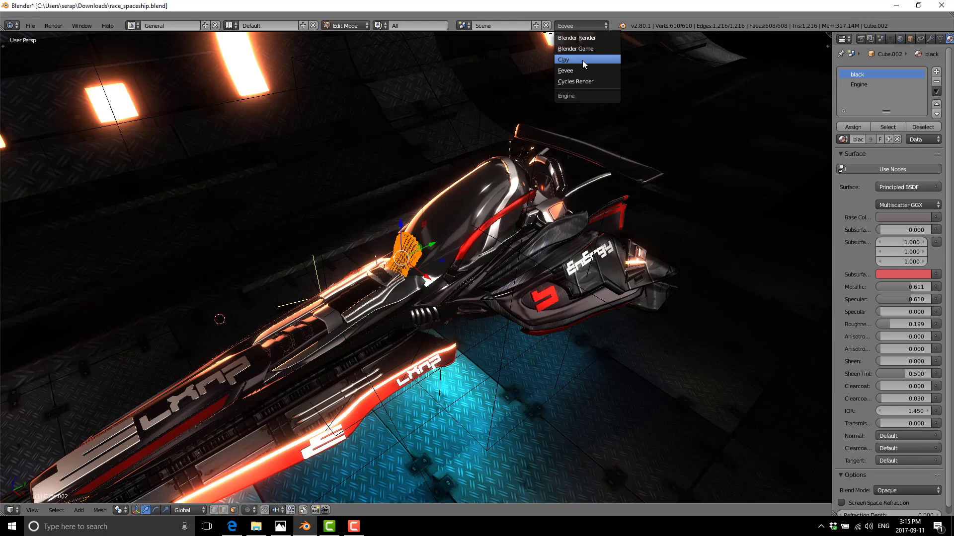
pyautogui.click(580, 60)
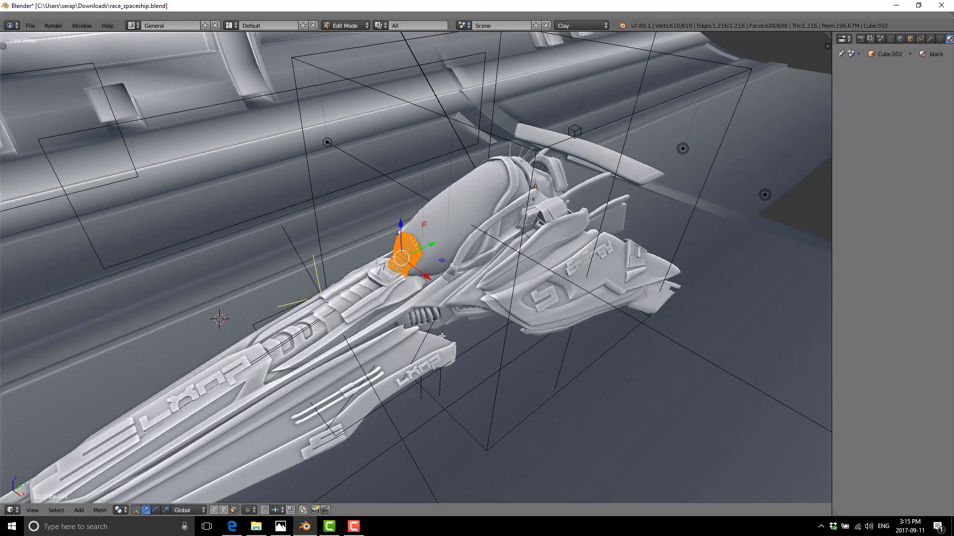
pyautogui.moveTo(496, 248); pyautogui.dragTo(339, 302, button='middle')
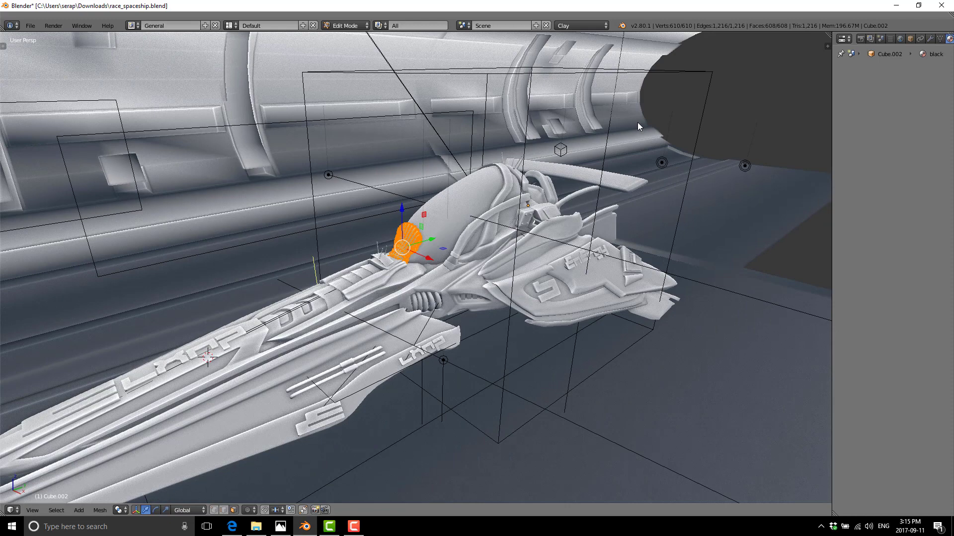
# - In the Render settings, enable the matcap override and apply the blue matcap after trying gold
pyautogui.click(890, 40)
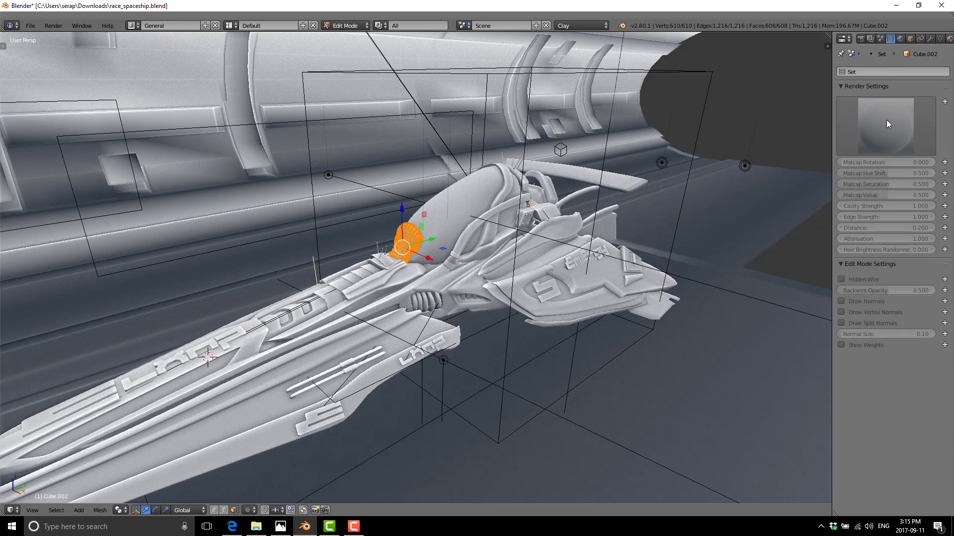
pyautogui.click(899, 123)
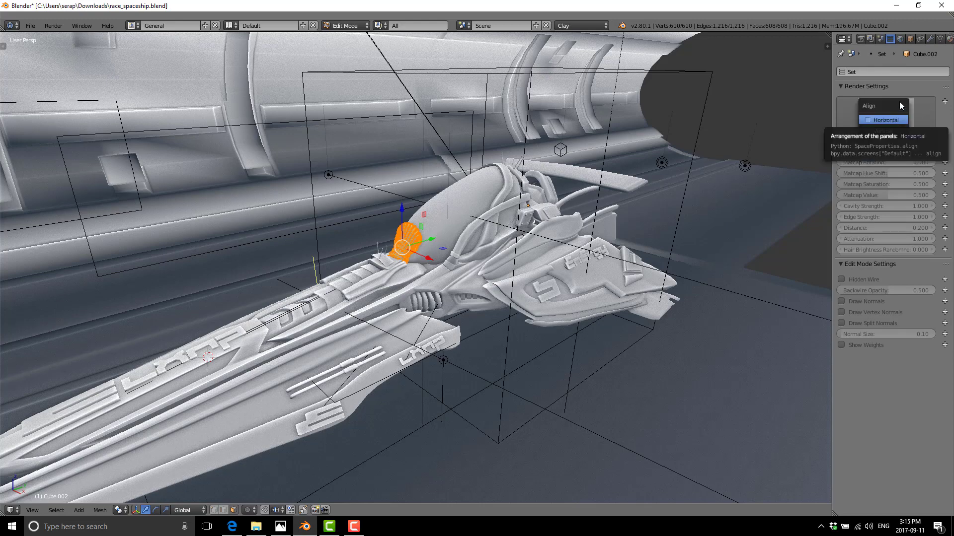
pyautogui.click(897, 121)
pyautogui.click(946, 102)
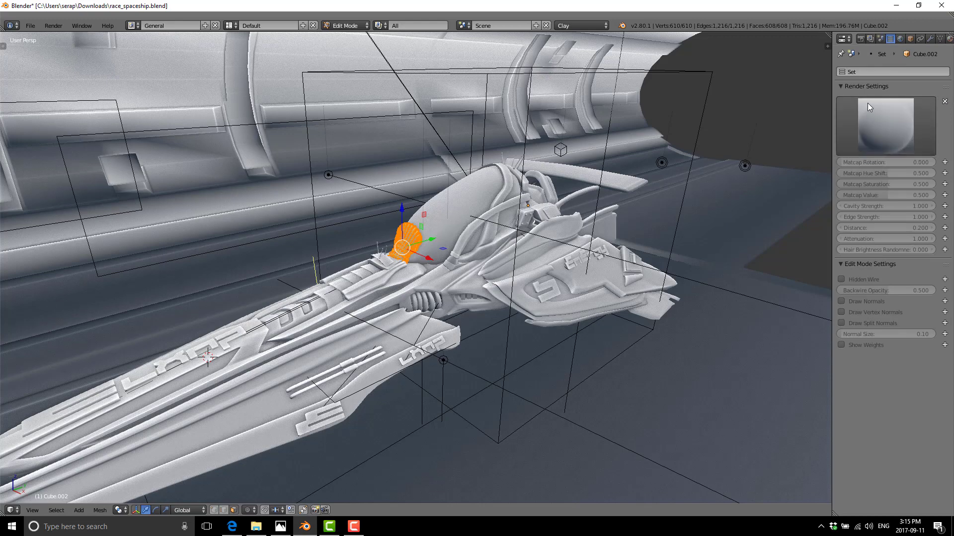
pyautogui.click(892, 132)
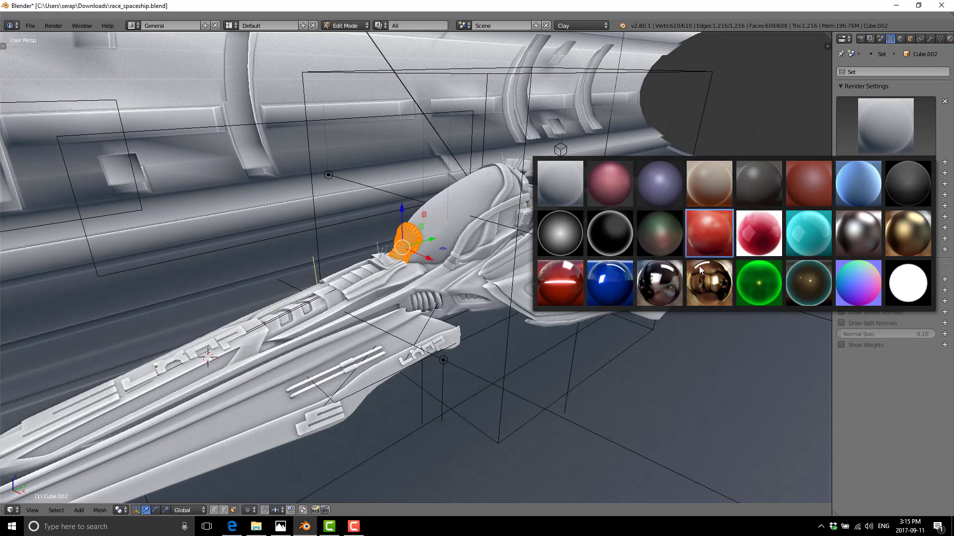
pyautogui.click(705, 281)
pyautogui.moveTo(402, 215); pyautogui.dragTo(466, 229, button='middle')
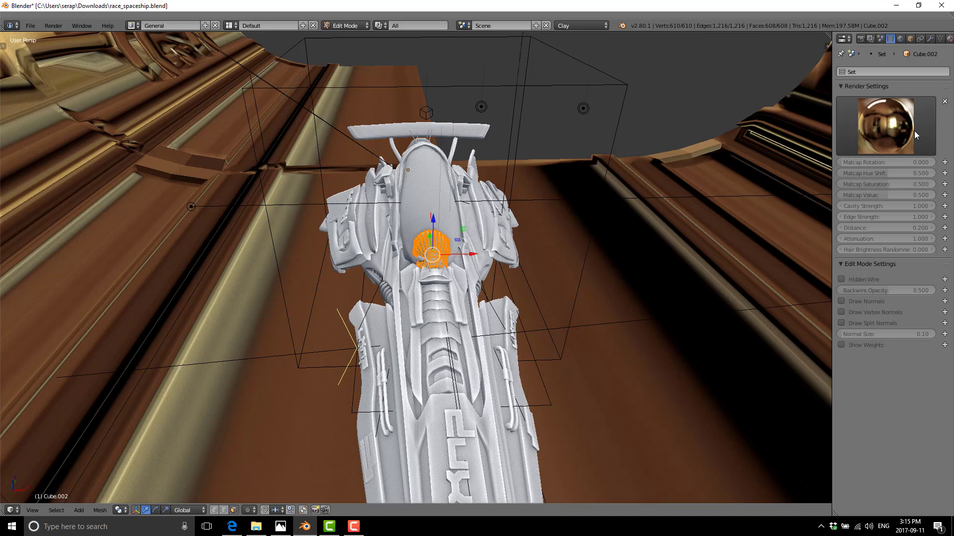
pyautogui.click(887, 129)
pyautogui.click(869, 170)
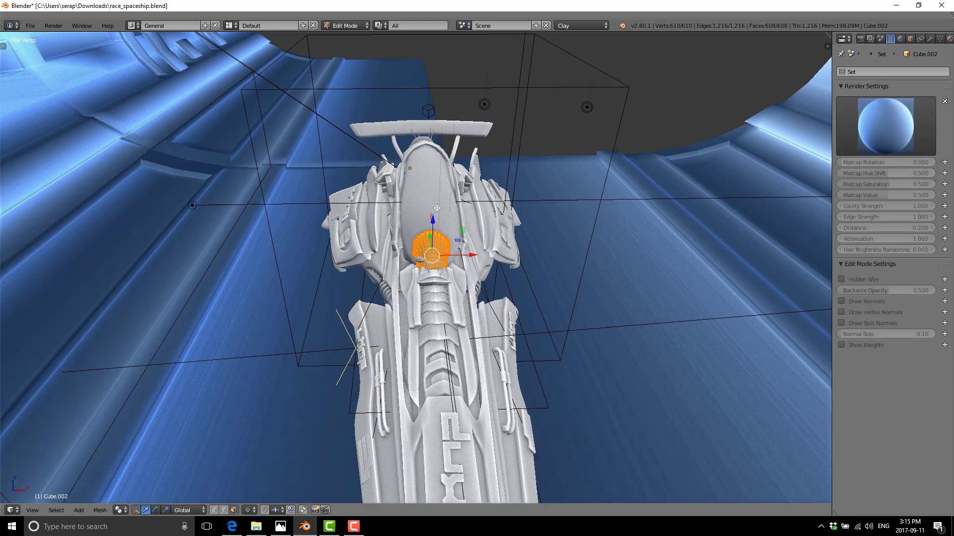
# - Set Matcap Rotation to 0.188 and orbit around the ship to check the shading
pyautogui.moveTo(745, 208); pyautogui.dragTo(705, 149, button='middle')
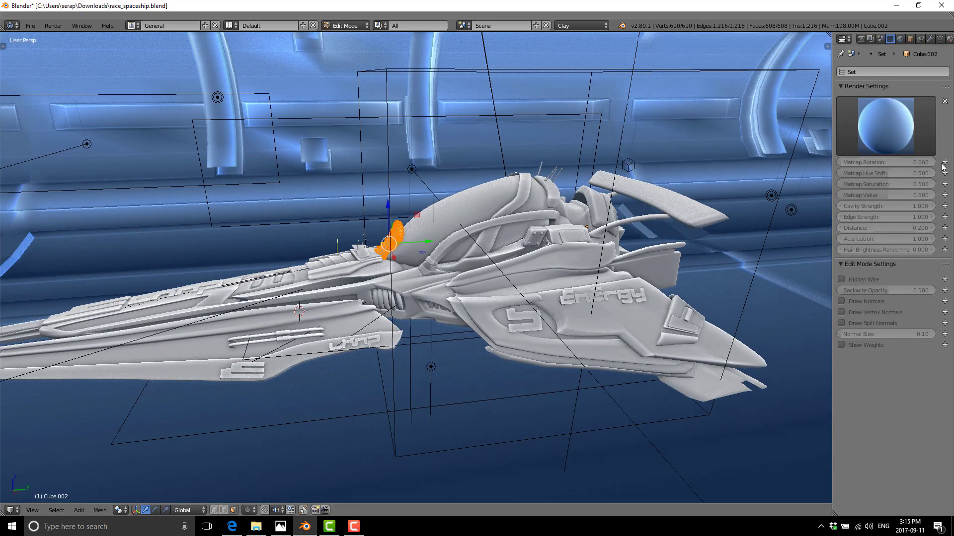
pyautogui.moveTo(884, 161); pyautogui.dragTo(899, 161)
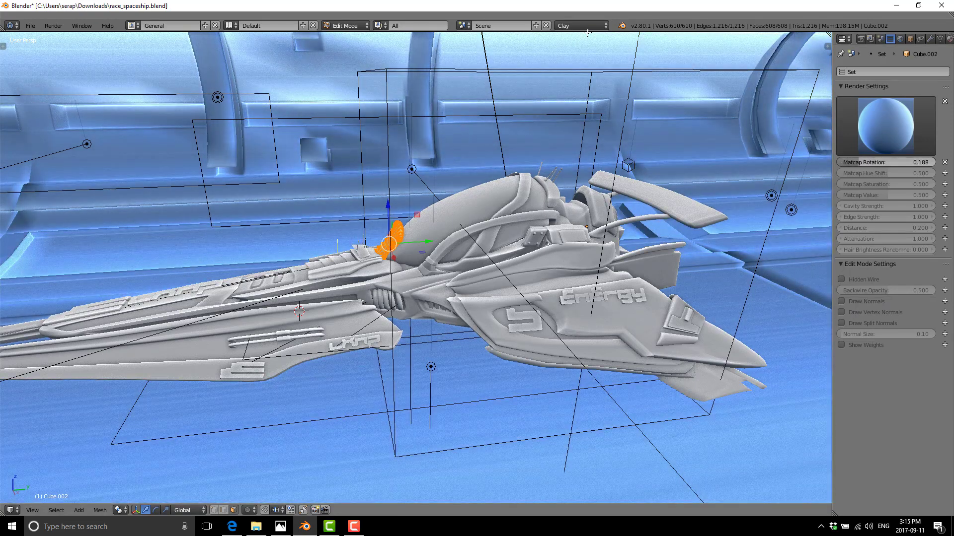
pyautogui.moveTo(472, 184); pyautogui.dragTo(490, 213, button='middle')
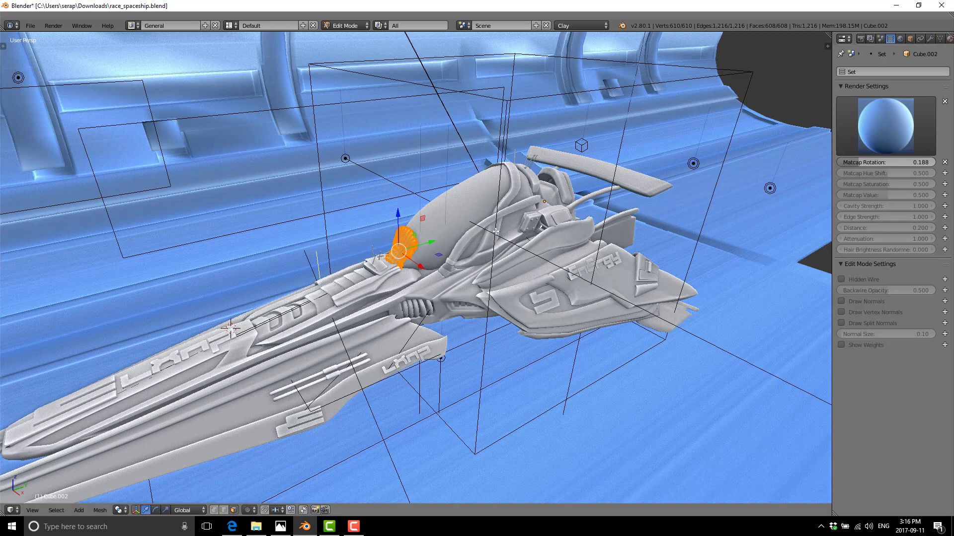
pyautogui.moveTo(494, 231); pyautogui.dragTo(511, 221, button='middle')
pyautogui.click(597, 25)
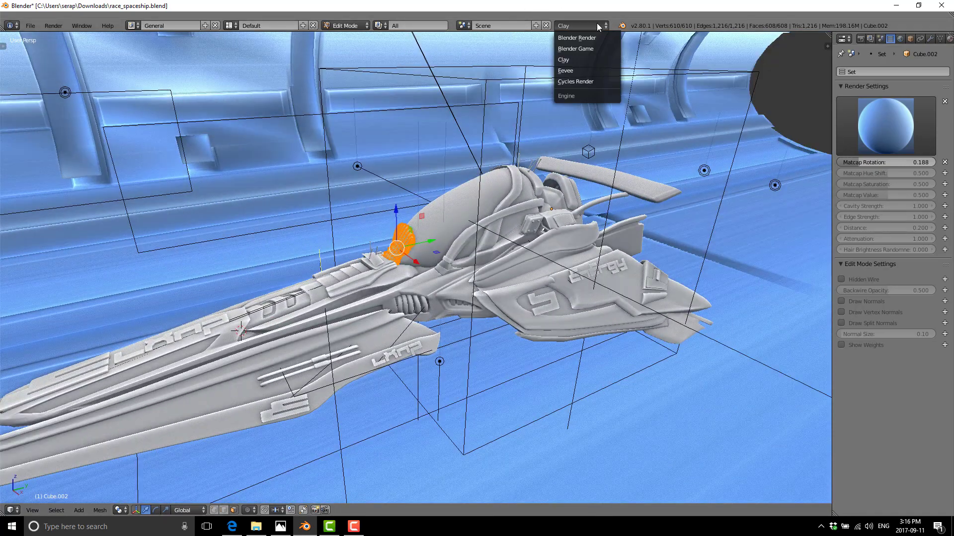
# - Switch the render engine back to Eevee and orbit around the spaceship
pyautogui.click(576, 73)
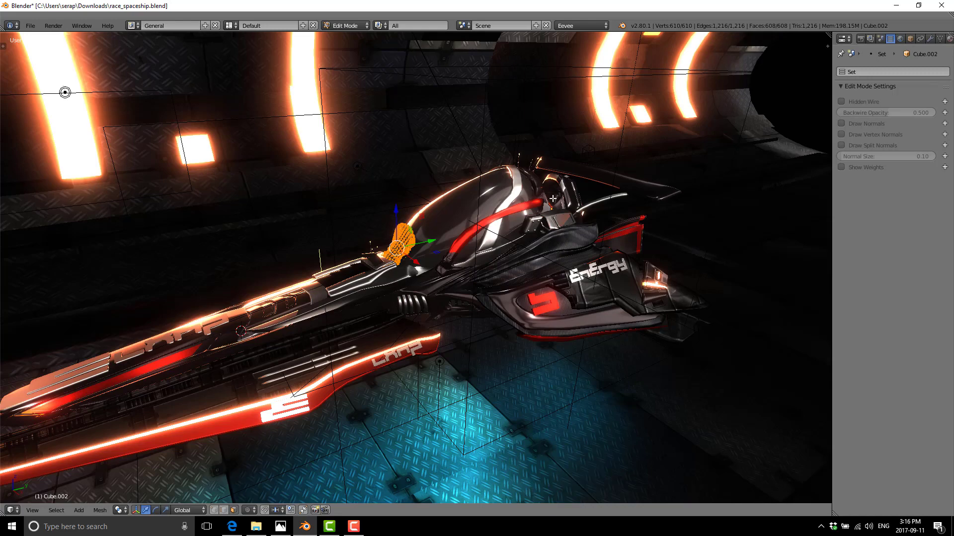
pyautogui.moveTo(596, 149); pyautogui.dragTo(634, 196, button='middle')
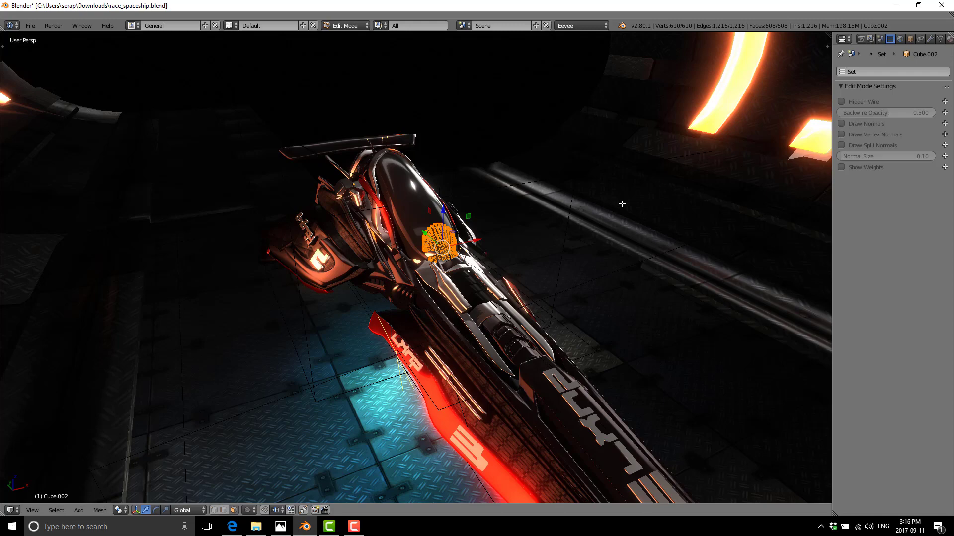
pyautogui.moveTo(521, 231); pyautogui.dragTo(452, 194, button='middle')
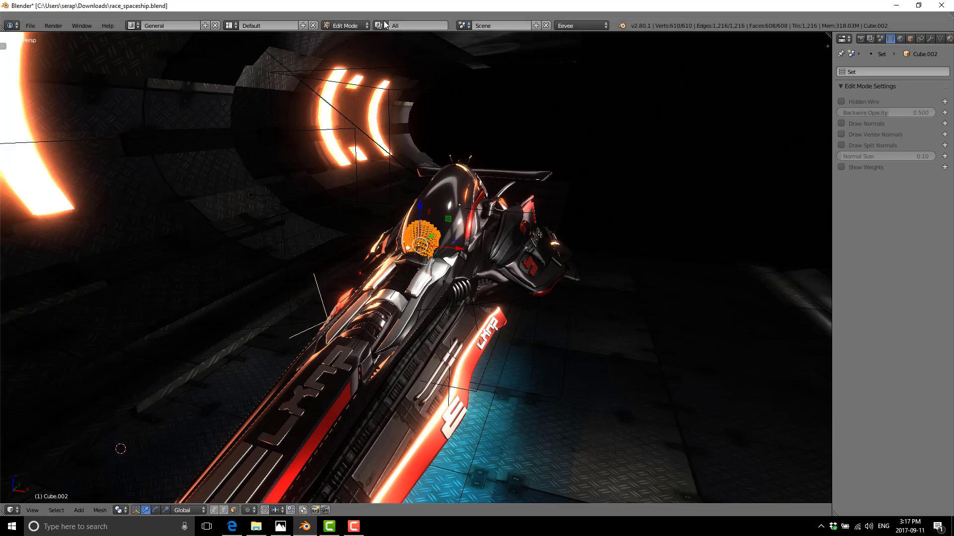
pyautogui.moveTo(453, 326); pyautogui.dragTo(413, 187, button='middle')
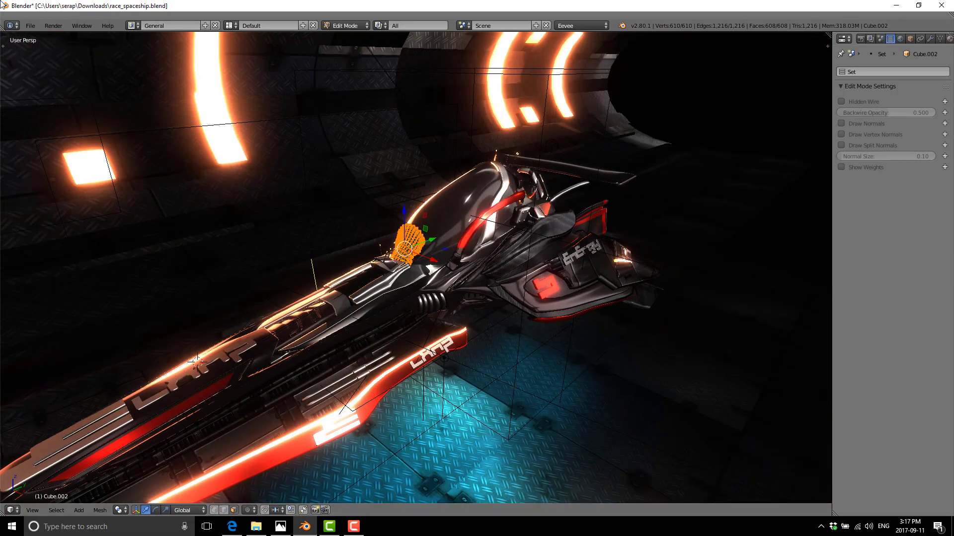
# - Open temple.blend from File > Open Recent
pyautogui.click(26, 27)
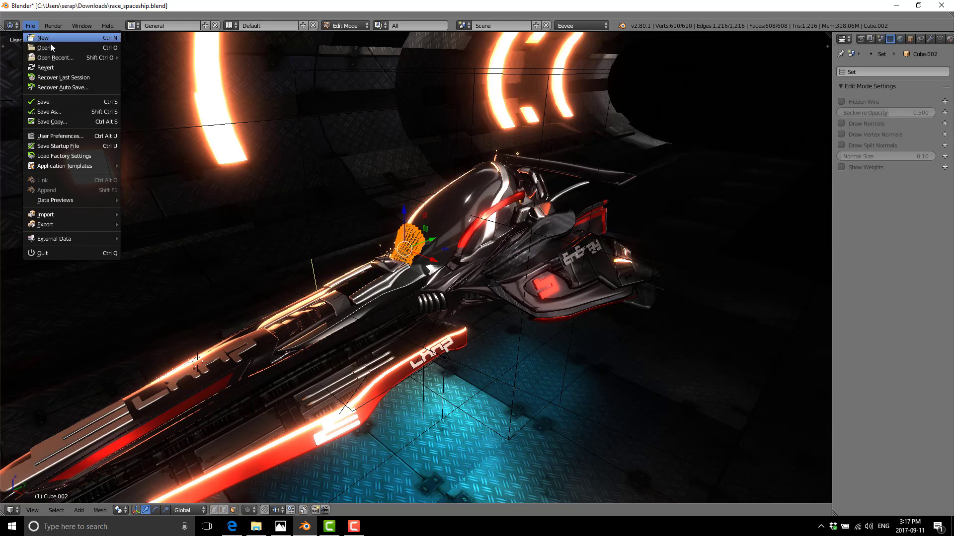
pyautogui.moveTo(68, 59)
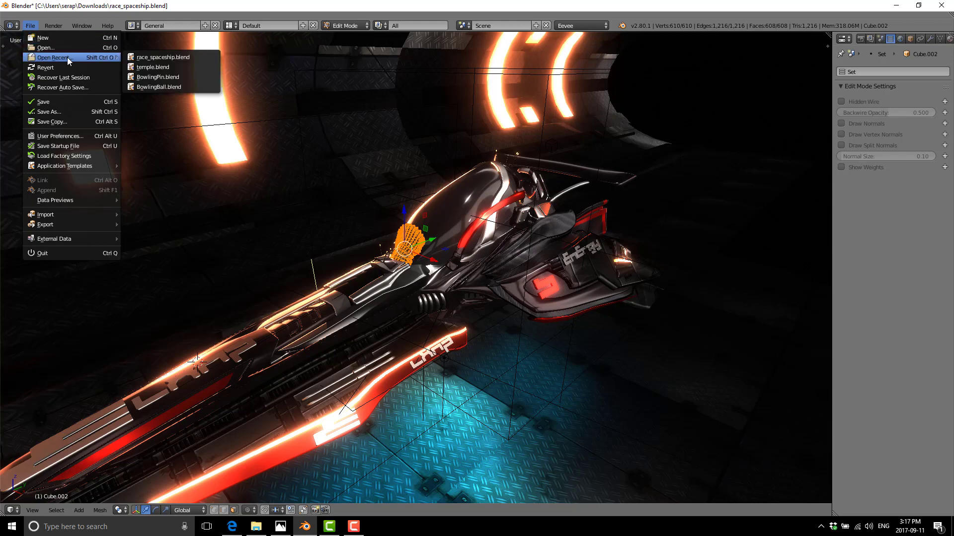
pyautogui.click(155, 67)
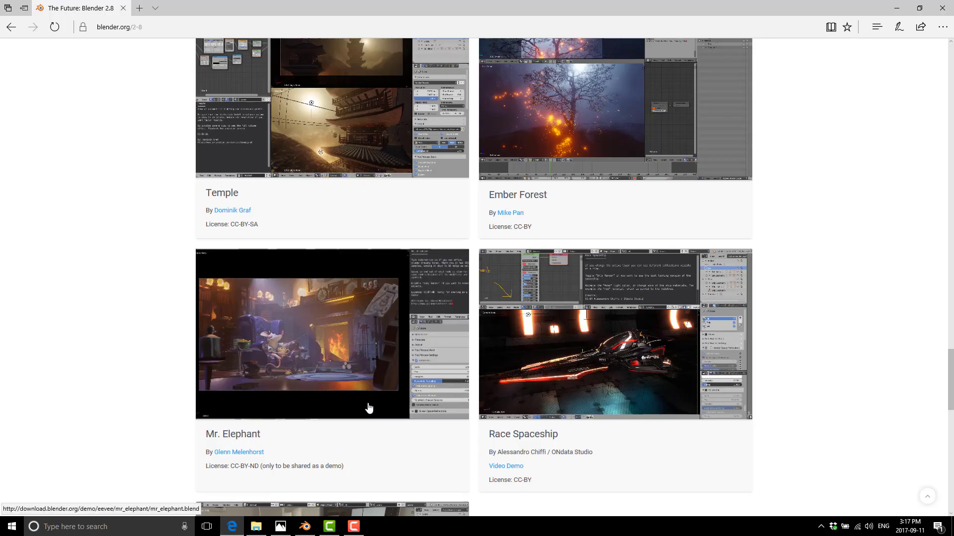
pyautogui.scroll(-1, 368, 408)
pyautogui.scroll(4, 437, 341)
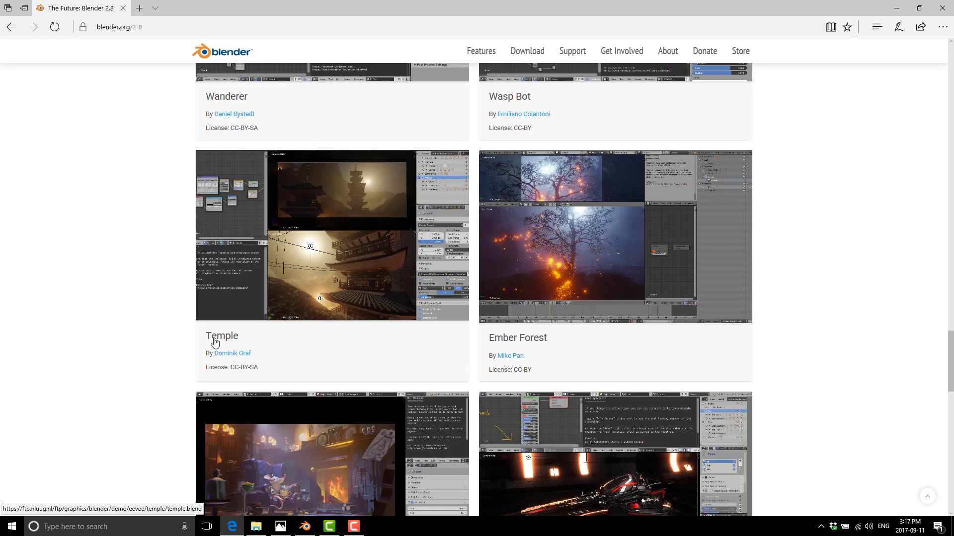
# - Switch from Edge to the Blender window showing the misty temple.blend pagoda scene
pyautogui.click(313, 530)
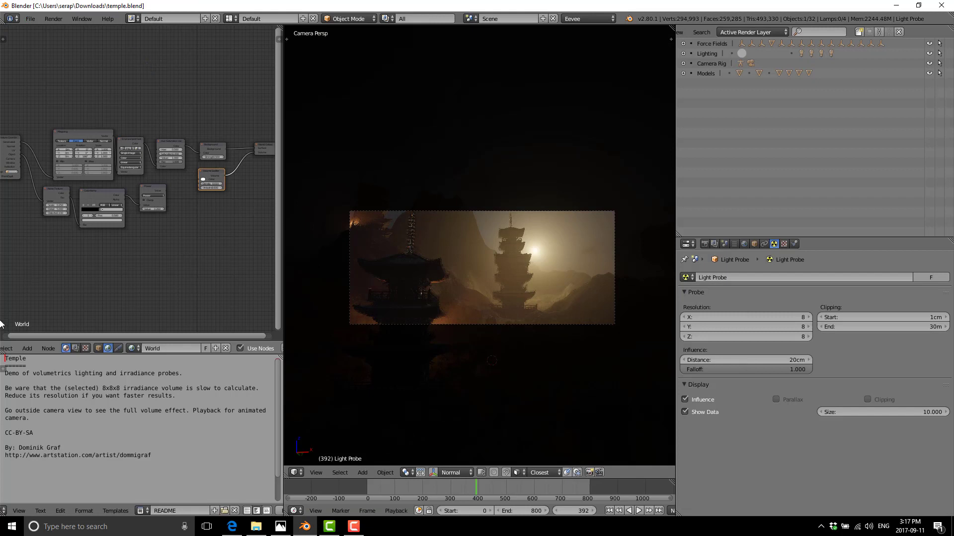
# - Join away the README text area and the timeline so the 3D viewport takes their space
pyautogui.moveTo(2, 353); pyautogui.dragTo(30, 422)
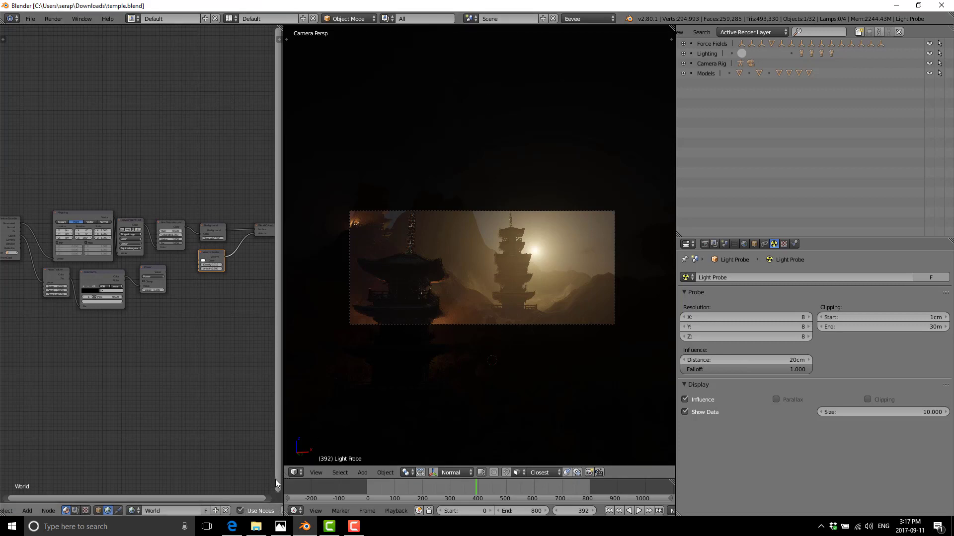
pyautogui.moveTo(276, 483); pyautogui.dragTo(199, 500)
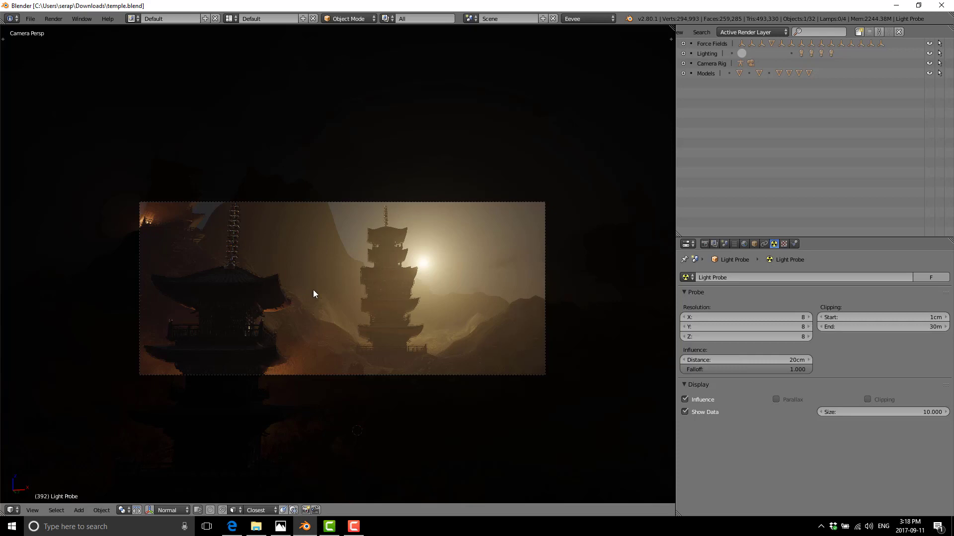
# - Orbit out of the camera view, then start and cancel a move of Landscape_Small so it stays put
pyautogui.moveTo(335, 304); pyautogui.dragTo(586, 214, button='middle')
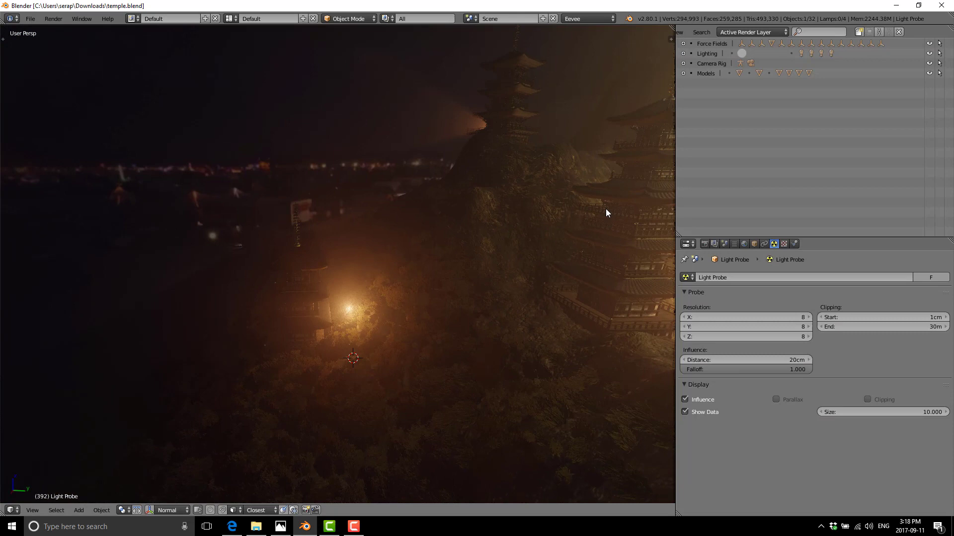
pyautogui.rightClick(606, 210)
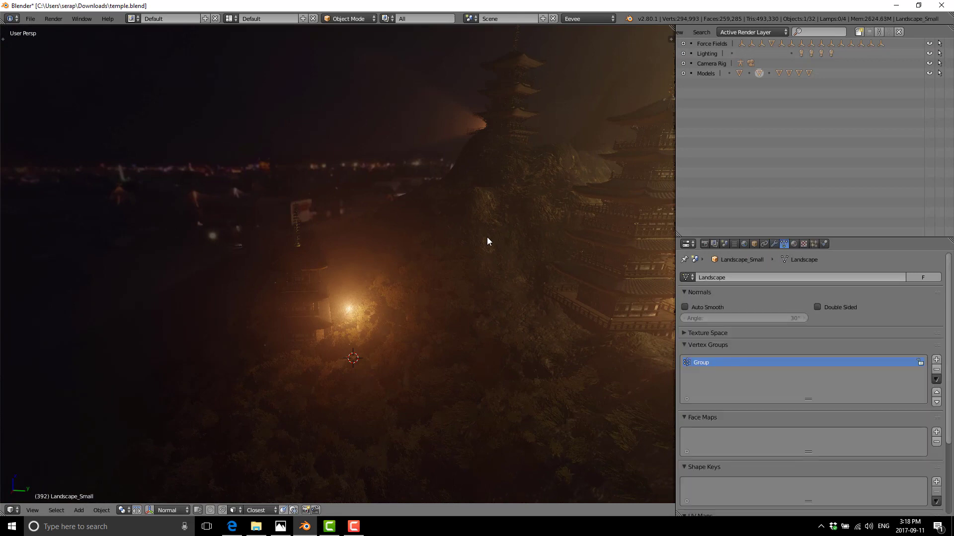
pyautogui.moveTo(549, 246); pyautogui.dragTo(584, 253, button='middle')
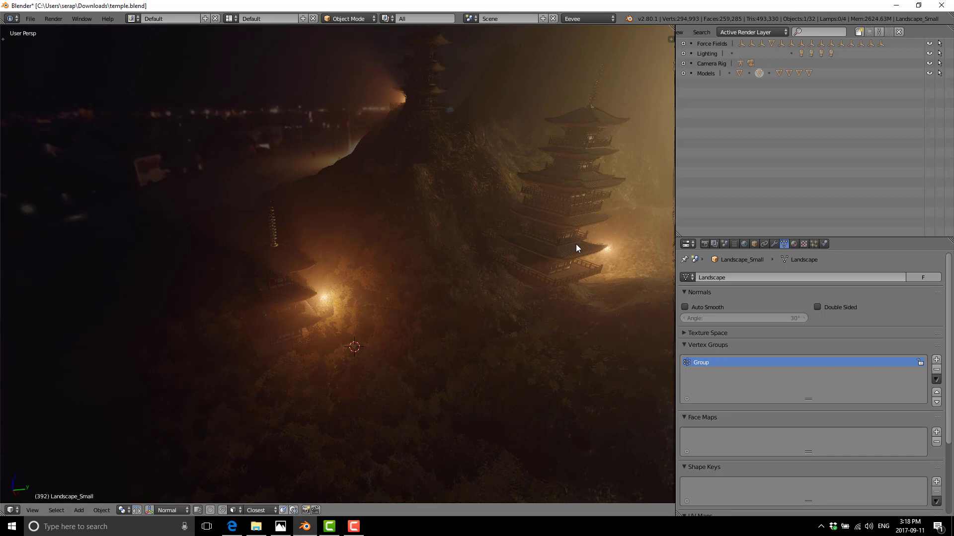
pyautogui.press('g')
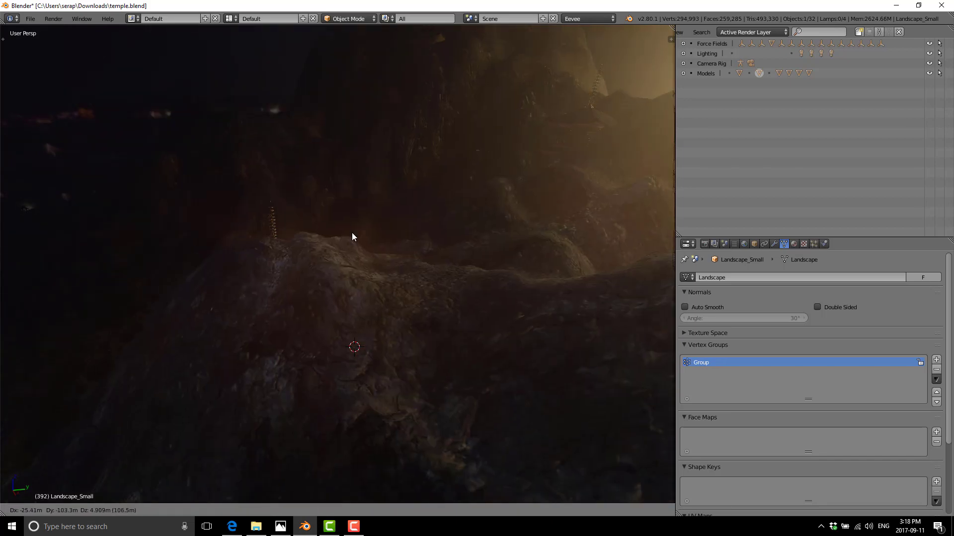
pyautogui.rightClick(352, 234)
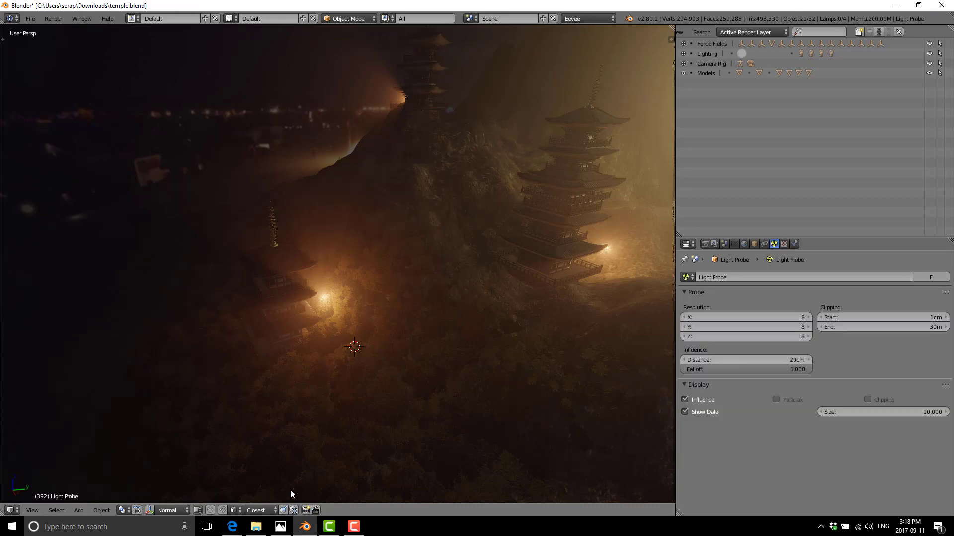
# - Select the pagoda Story_Large.003 and start a grab, then cancel it without moving anything
pyautogui.rightClick(570, 120)
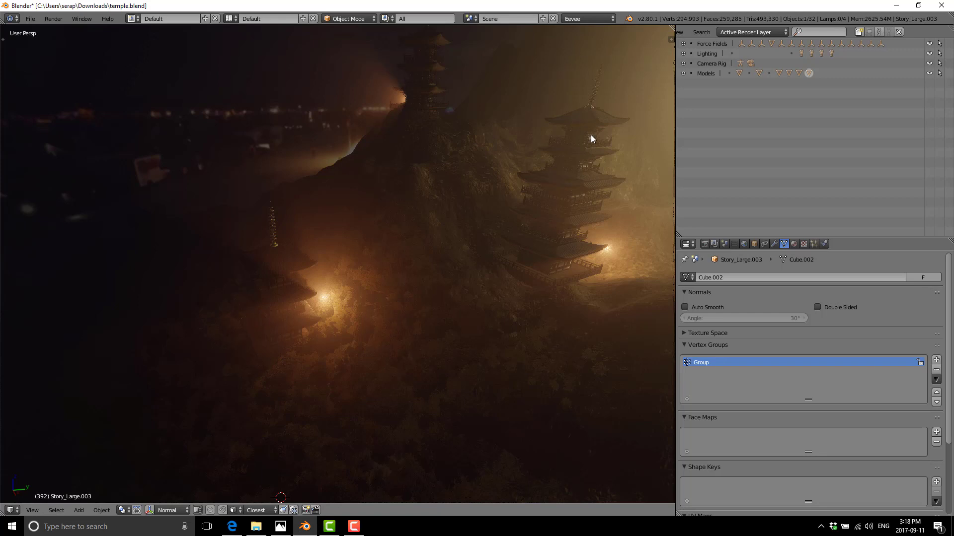
pyautogui.rightClick(591, 127)
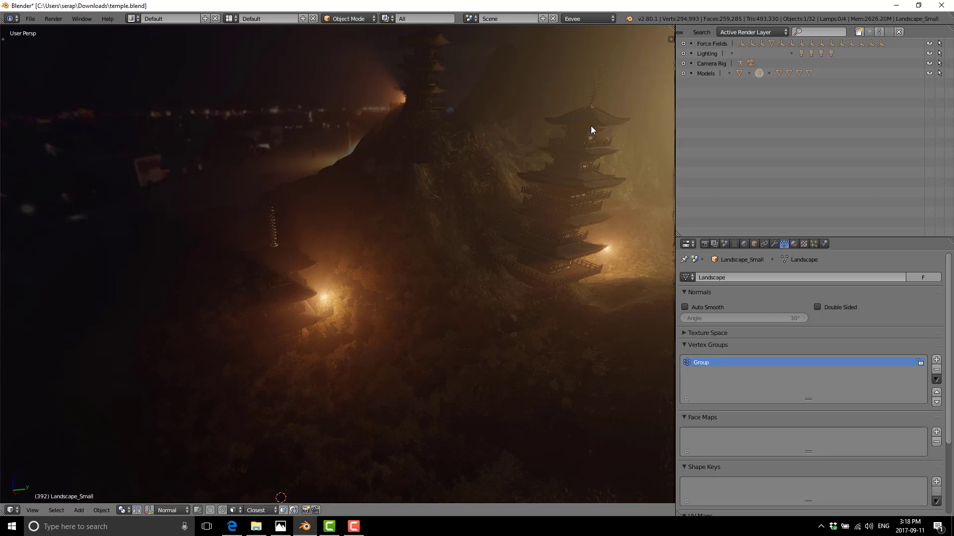
pyautogui.rightClick(591, 128)
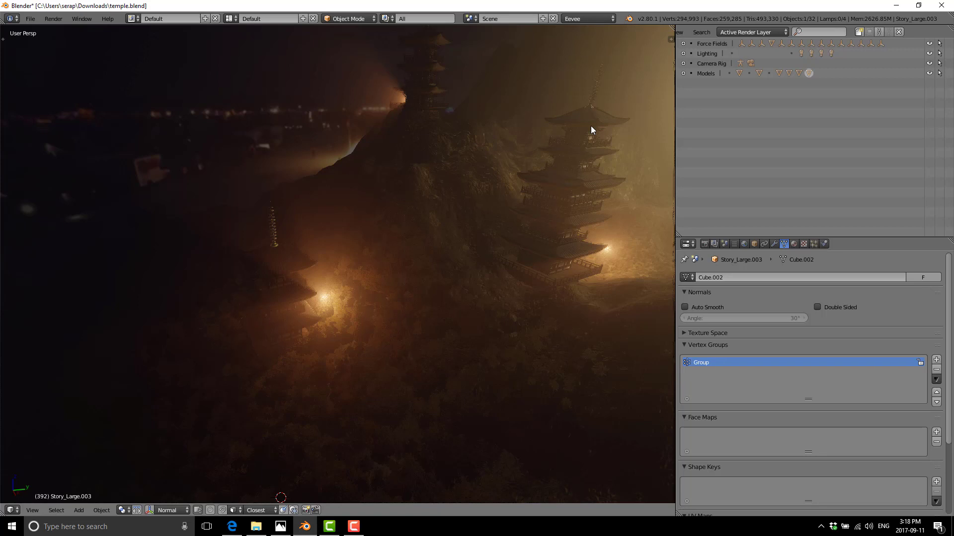
pyautogui.press('g')
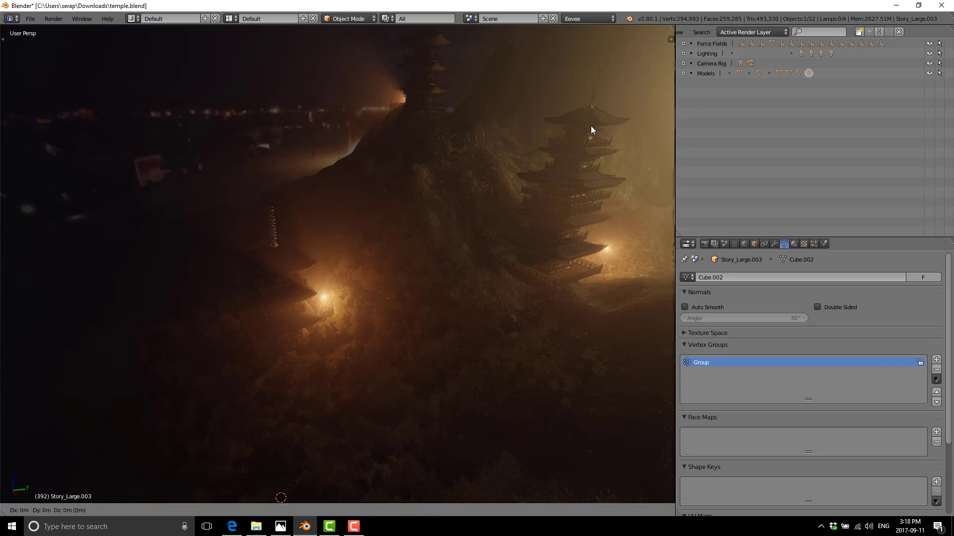
pyautogui.press('Escape')
# - Select the pagoda Story_Large, then orbit and zoom out so the three pagodas frame the moon
pyautogui.rightClick(573, 148)
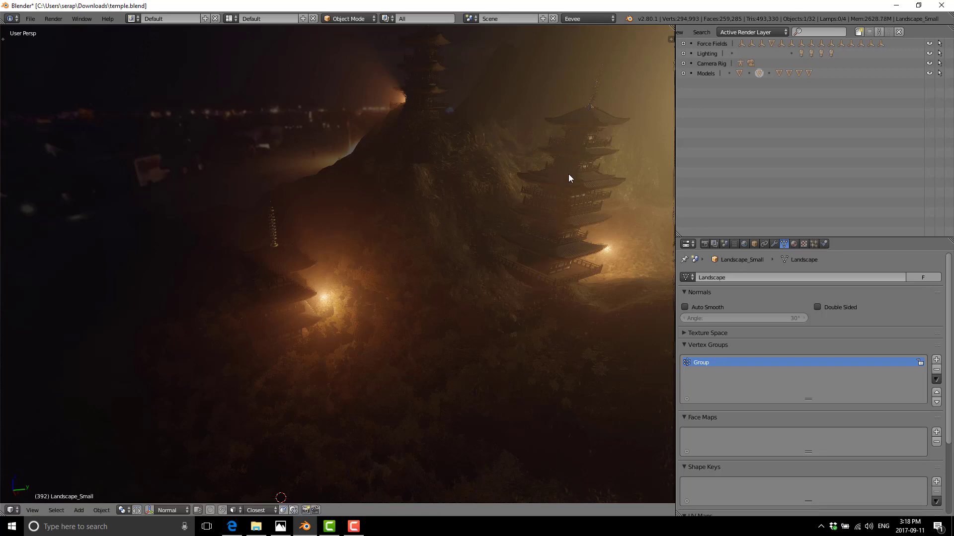
pyautogui.rightClick(277, 273)
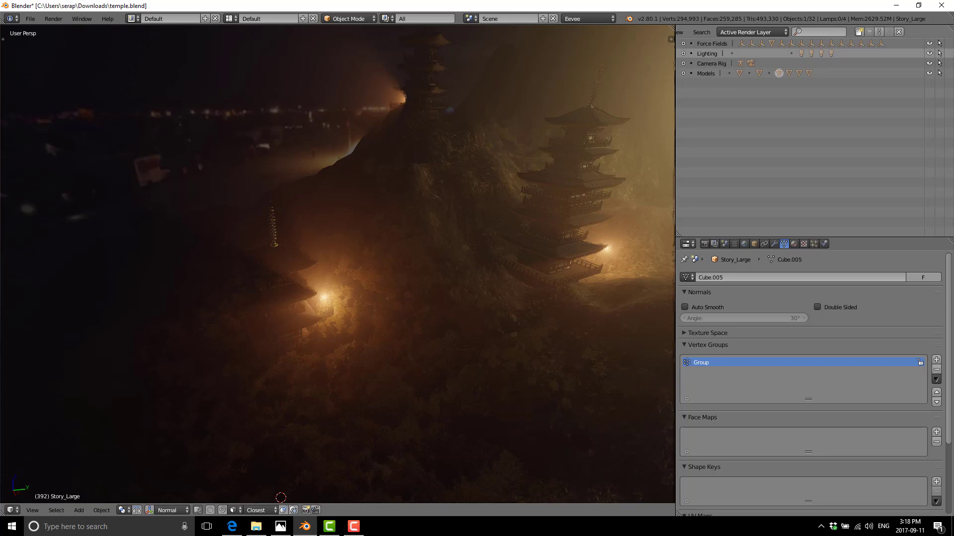
pyautogui.moveTo(501, 213); pyautogui.dragTo(289, 298, button='middle')
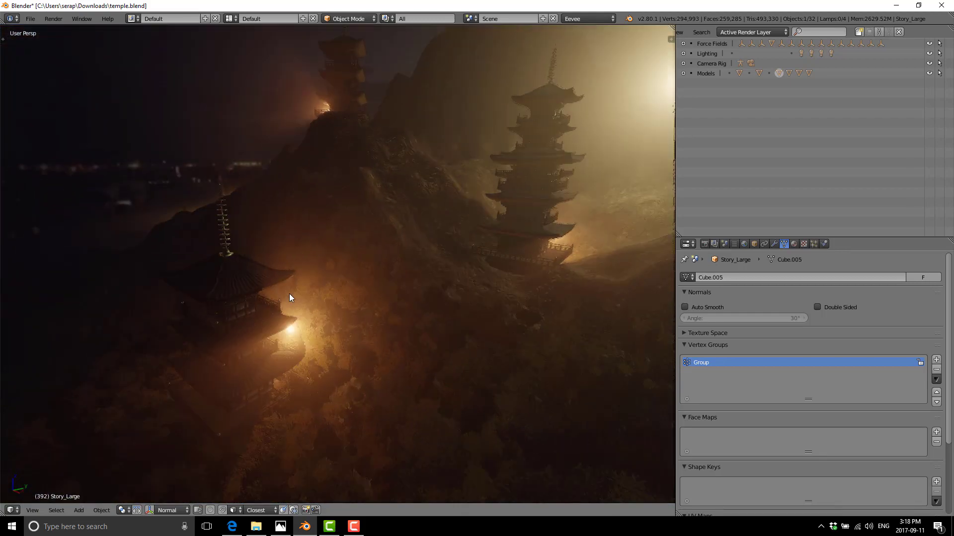
pyautogui.scroll(-4, 290, 298)
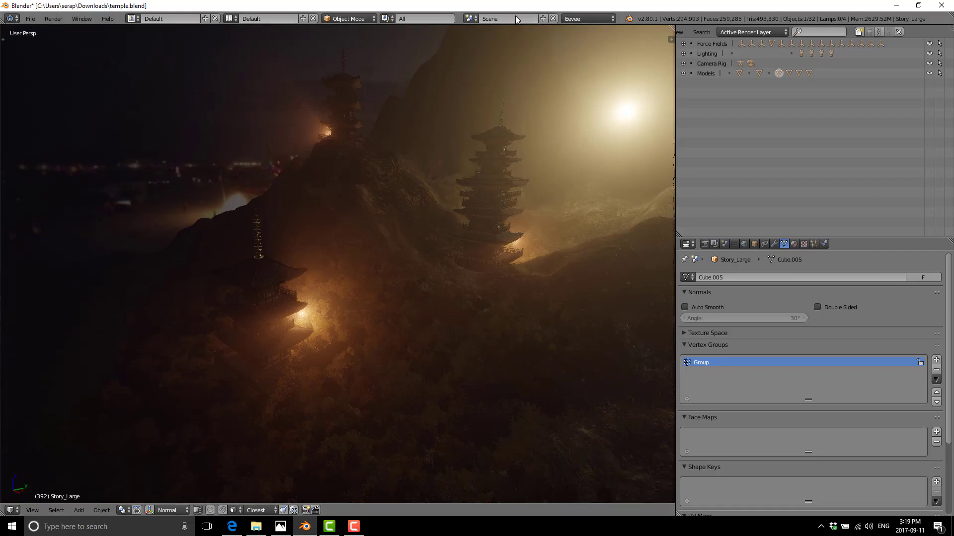
# - Switch the render engine from Eevee to Clay and orbit around the grey clay pagodas
pyautogui.click(586, 18)
pyautogui.click(581, 49)
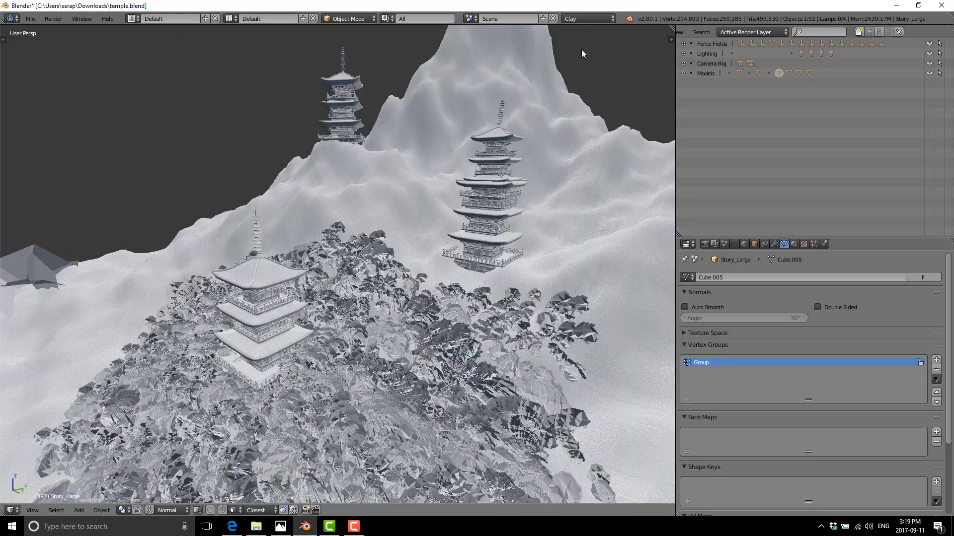
pyautogui.moveTo(582, 50); pyautogui.dragTo(403, 216, button='middle')
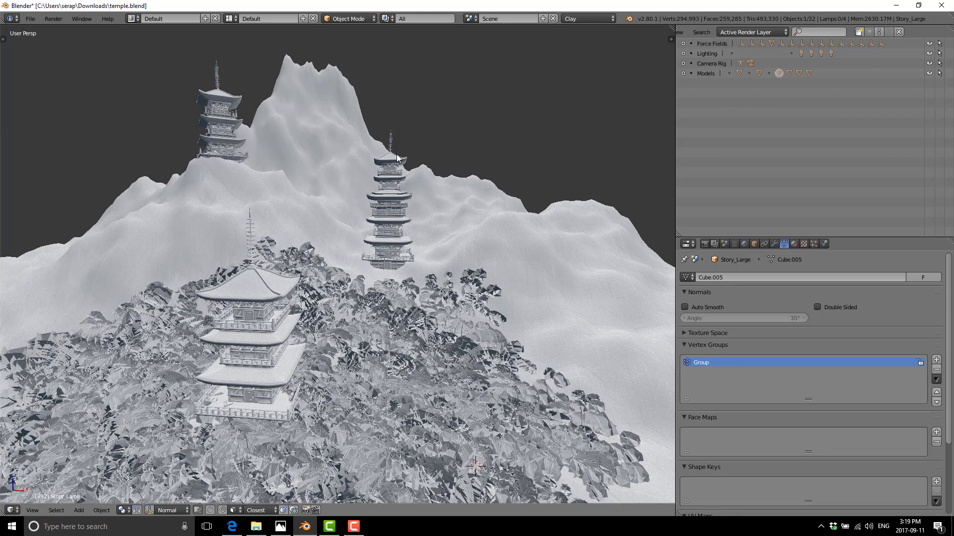
pyautogui.scroll(10, 175, 312)
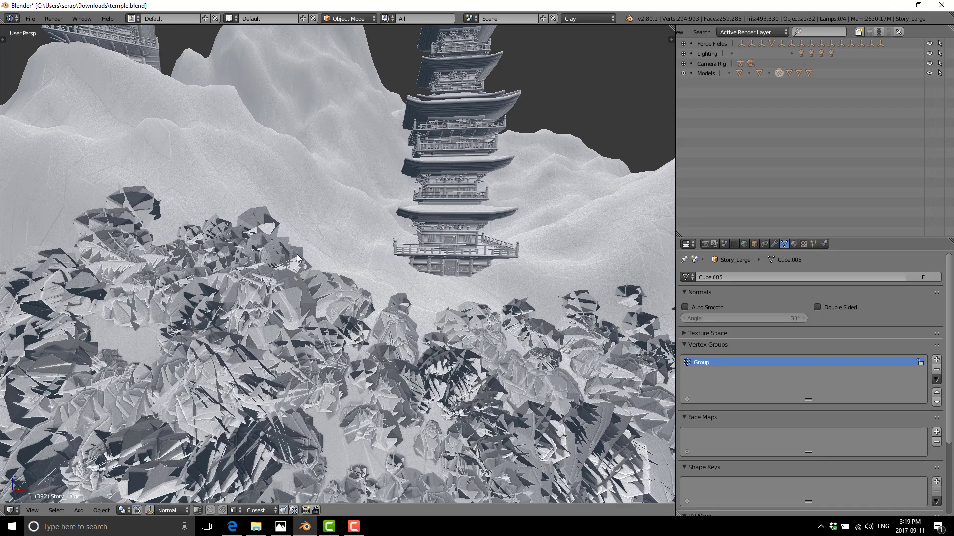
pyautogui.moveTo(297, 257); pyautogui.dragTo(445, 172, button='middle')
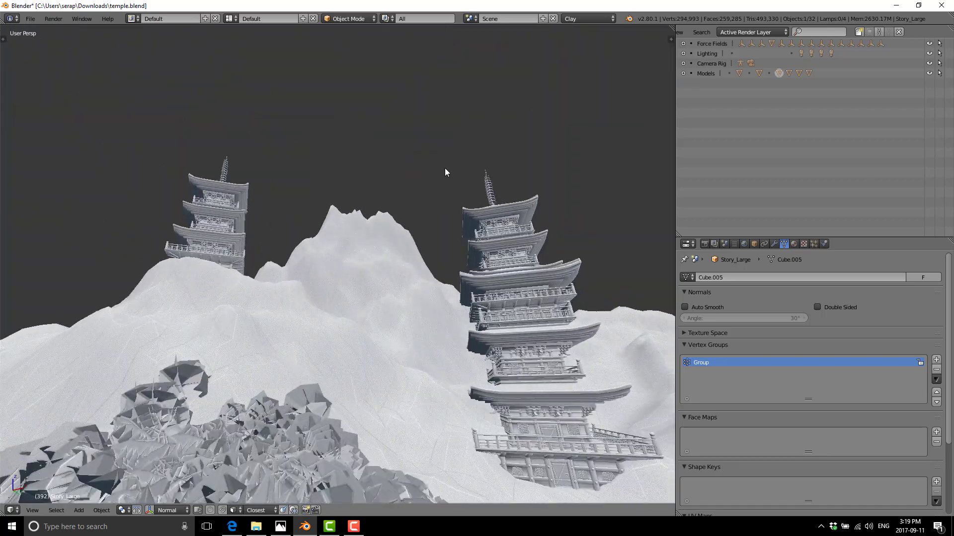